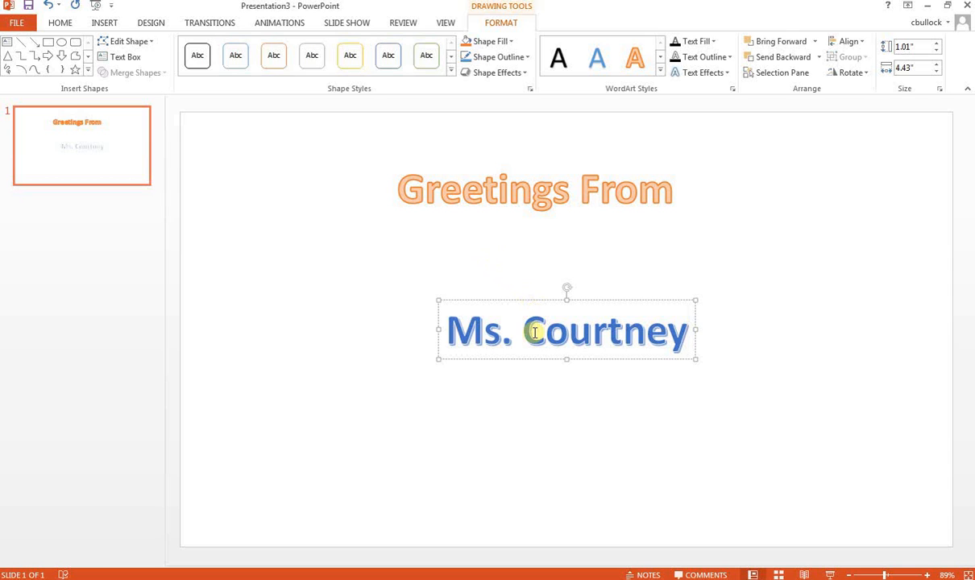
# Start saving a copy of the presentation and browse to the 00 aStudent U Drive Example folder on the U: drive
pyautogui.click(390, 320)
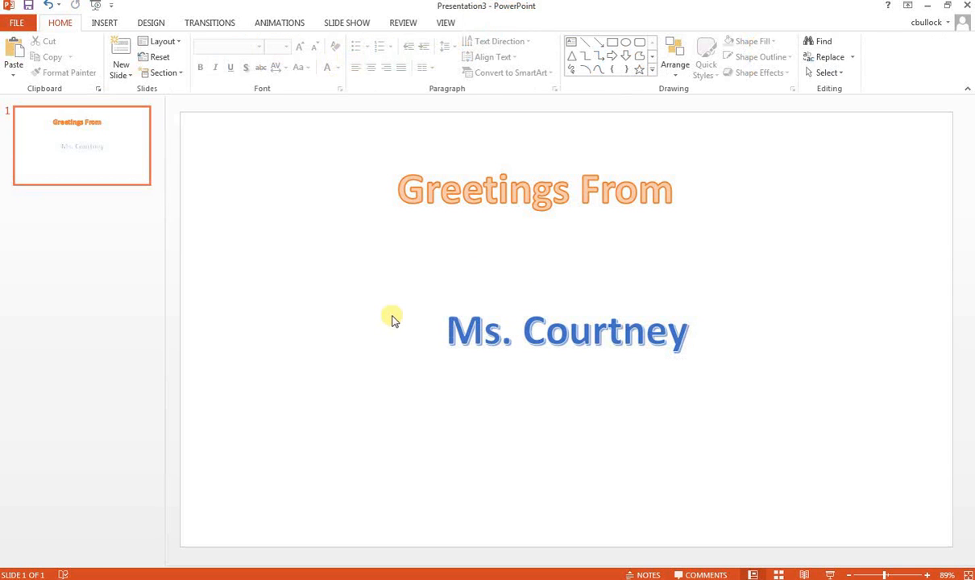
pyautogui.click(22, 25)
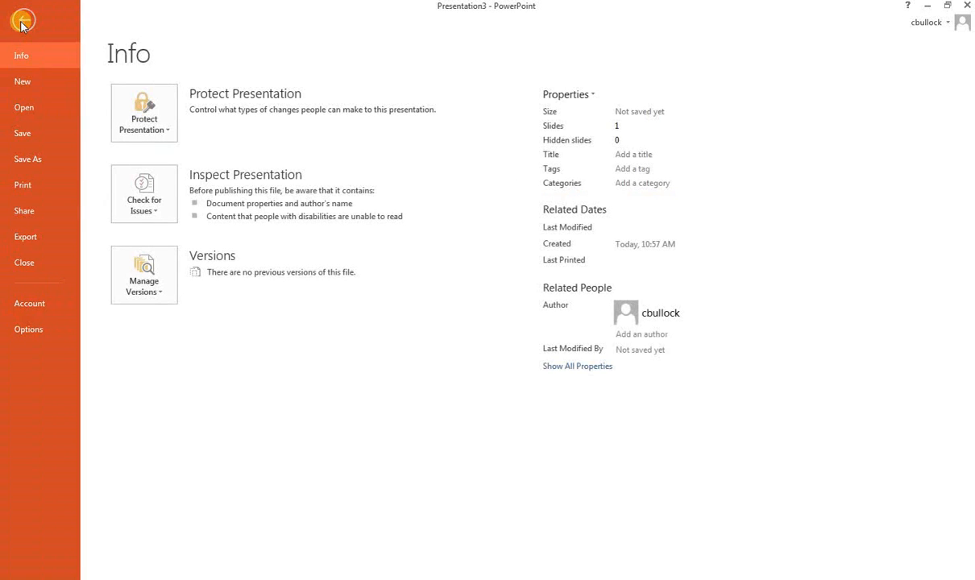
pyautogui.click(36, 162)
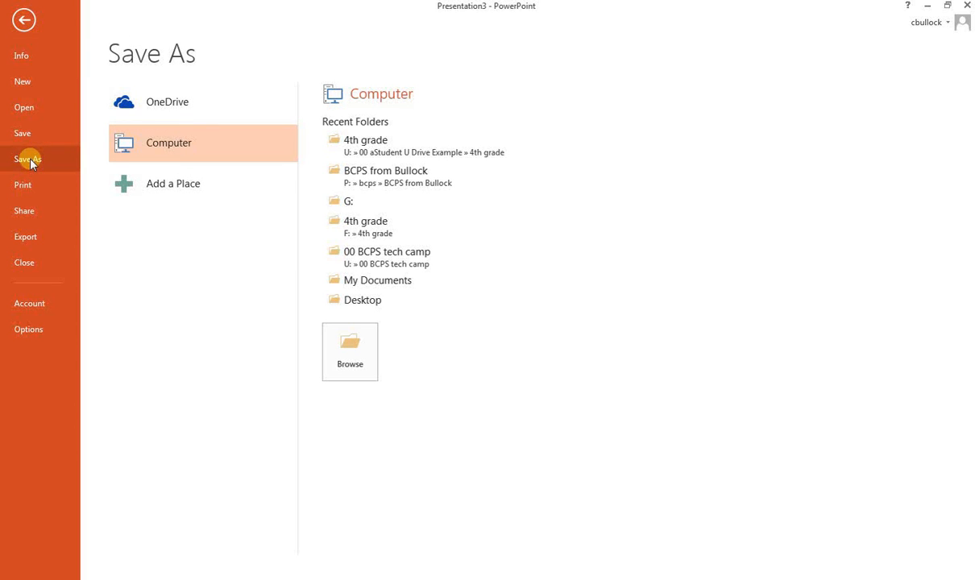
pyautogui.click(349, 346)
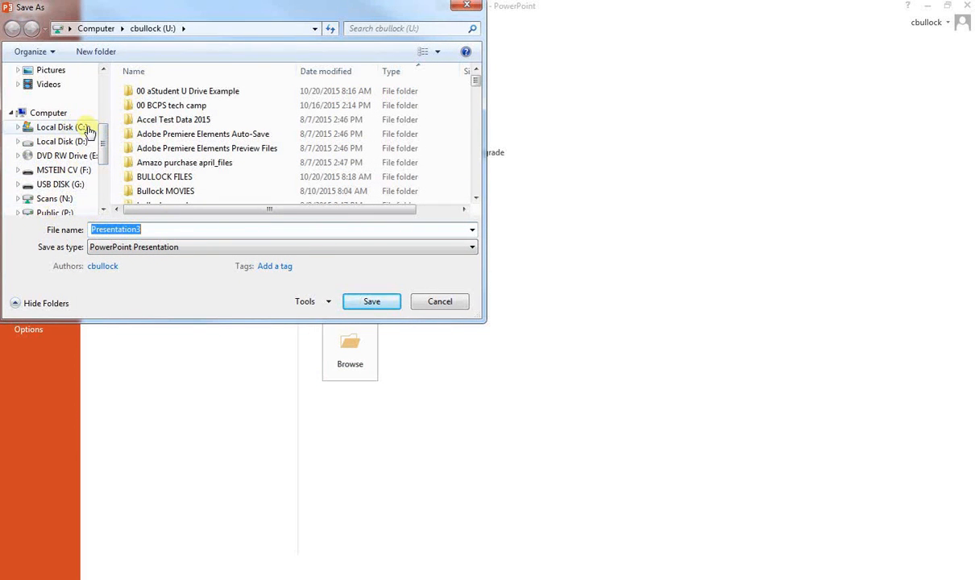
pyautogui.moveTo(100, 146); pyautogui.dragTo(99, 182)
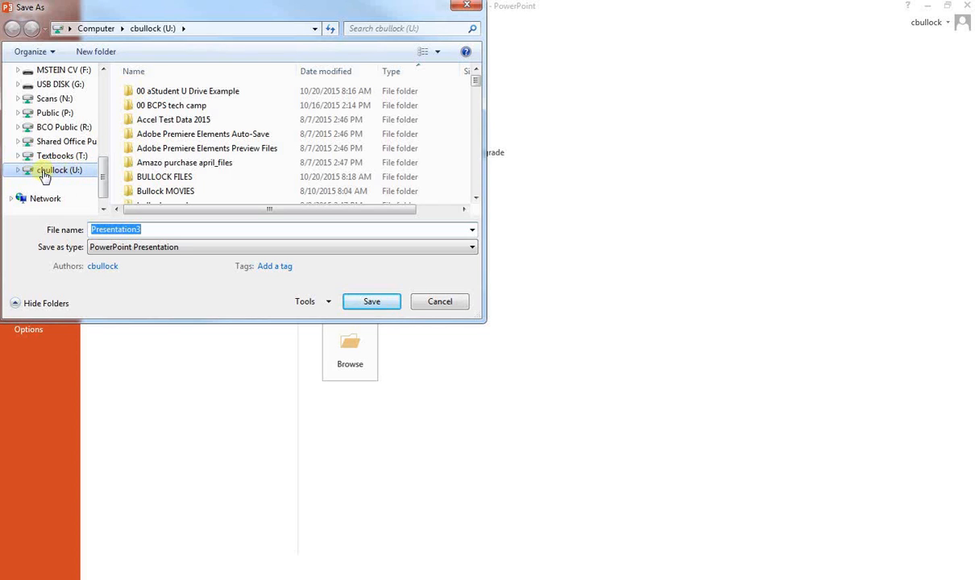
pyautogui.click(45, 171)
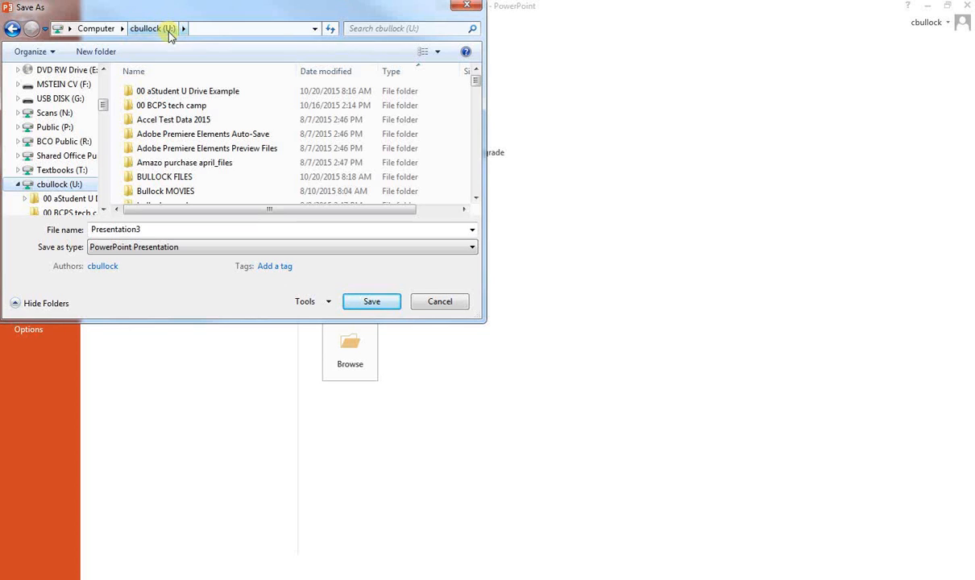
pyautogui.doubleClick(159, 91)
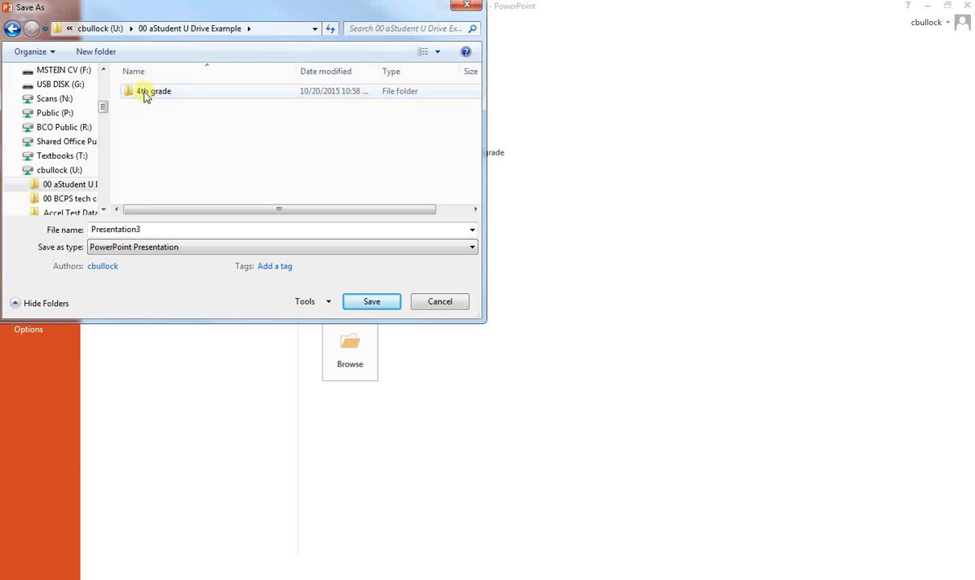
# Create two new folders named 3rd grade and 2nd grade inside 00 aStudent U Drive Example
pyautogui.click(108, 55)
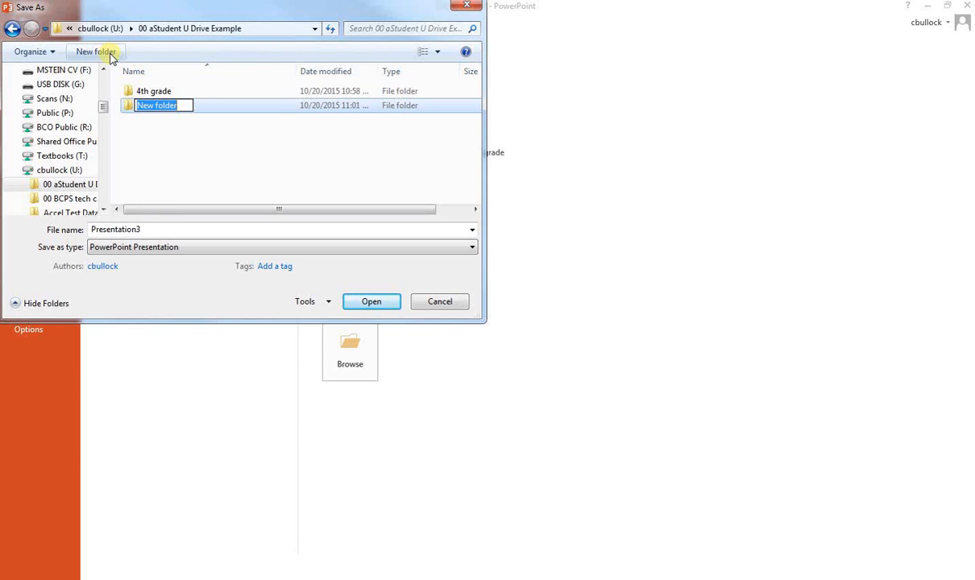
pyautogui.write('3rd grade')
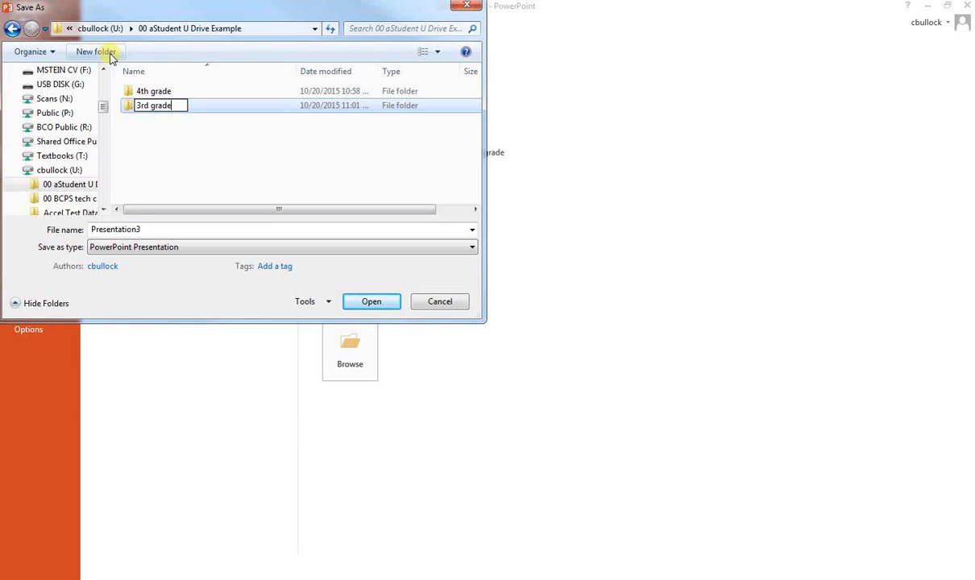
pyautogui.click(168, 147)
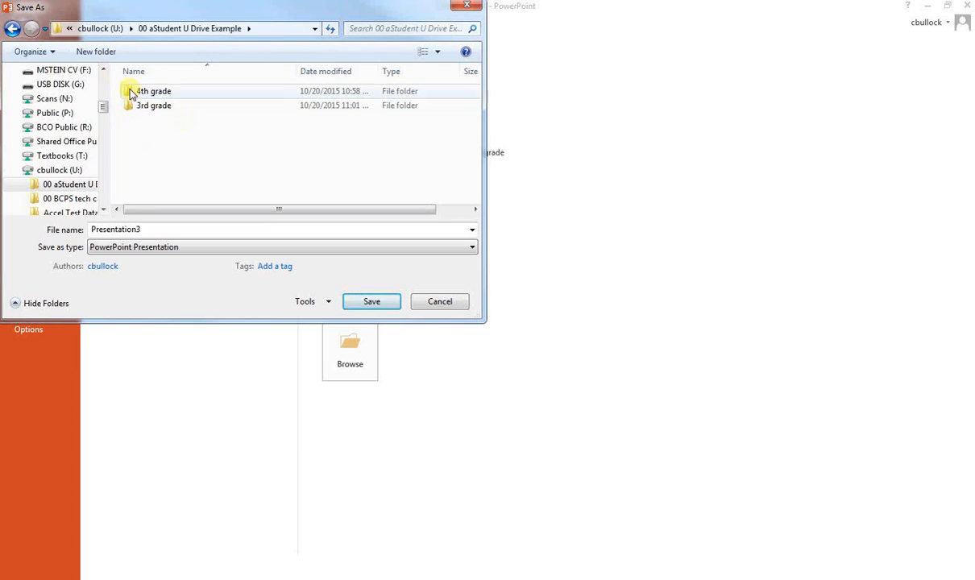
pyautogui.click(95, 52)
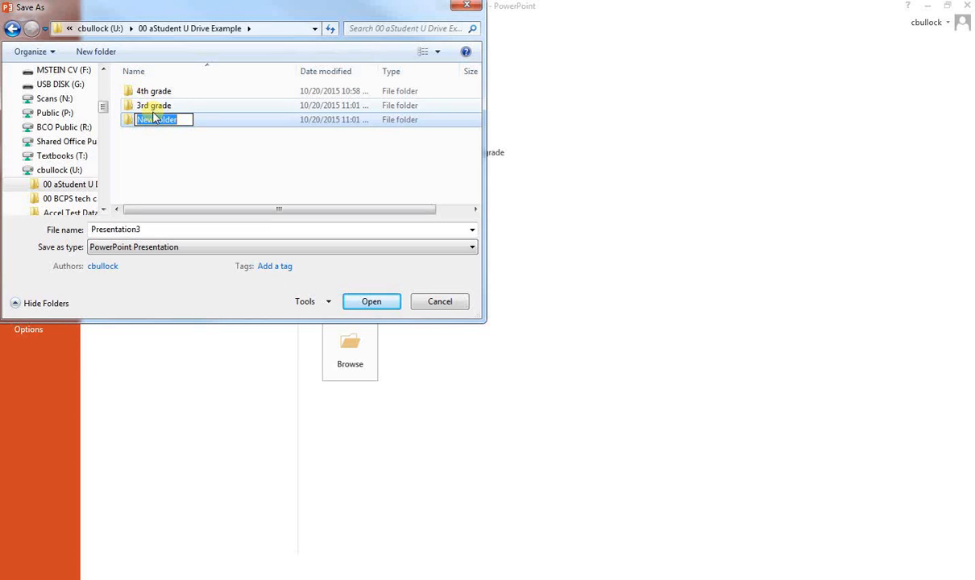
pyautogui.write('2nd')
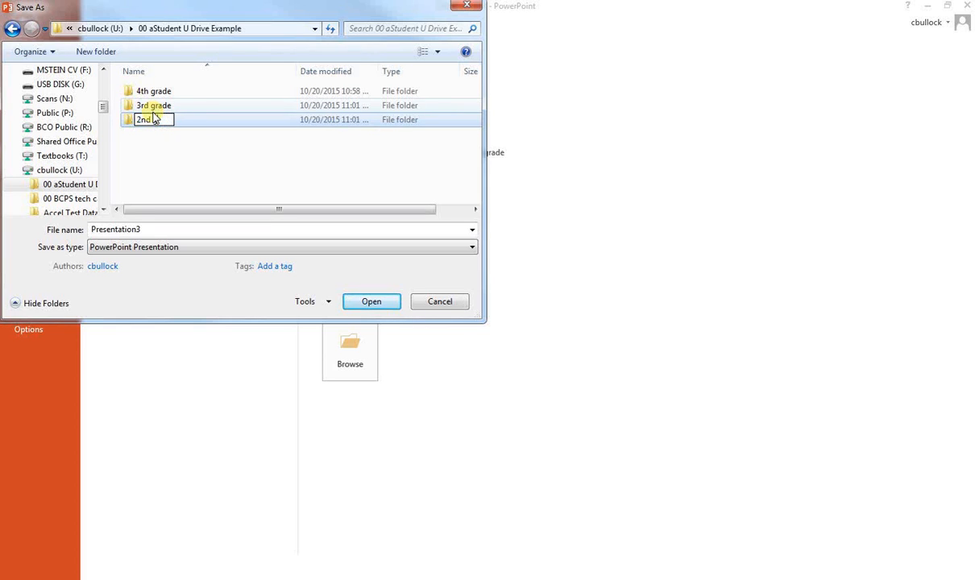
pyautogui.write(' grade')
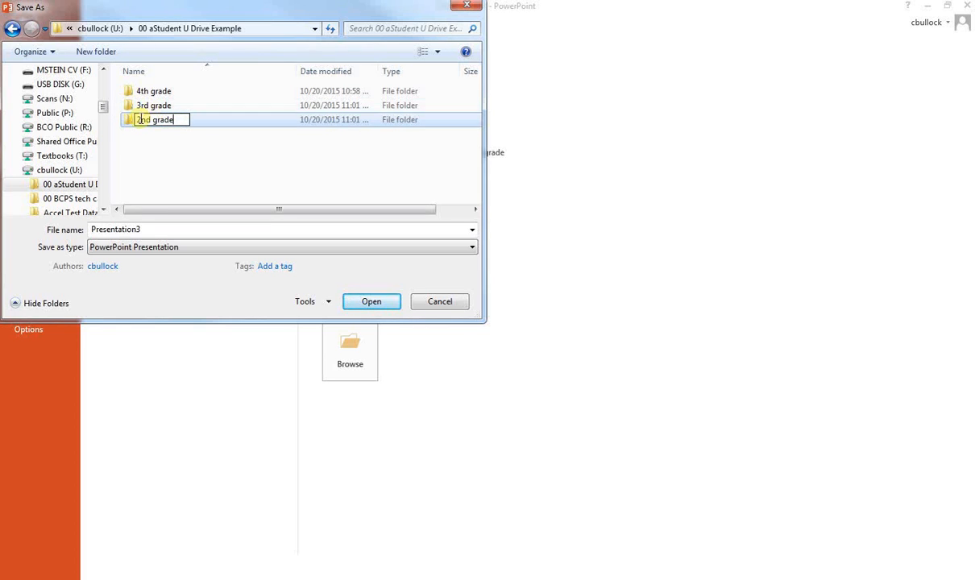
pyautogui.click(190, 161)
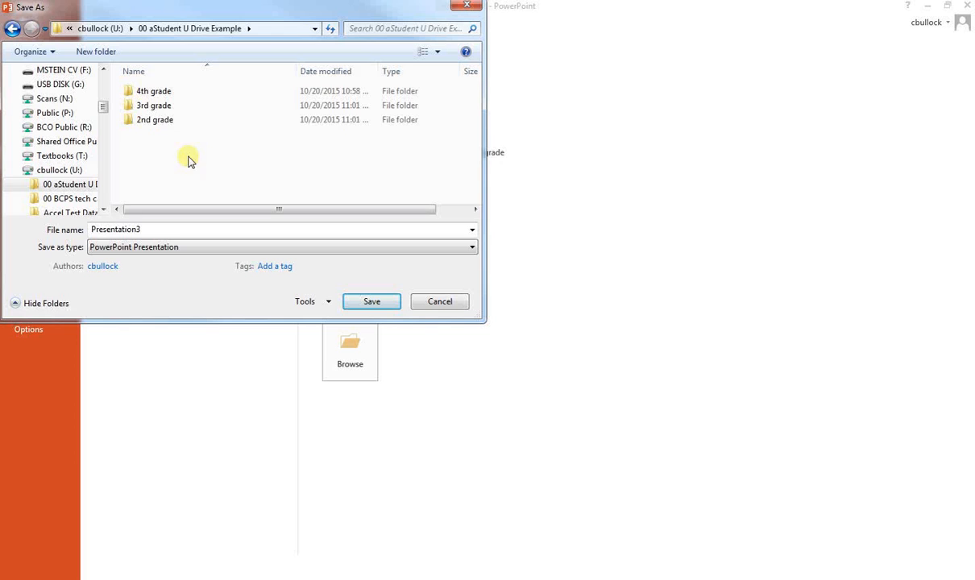
# Save the presentation in the 3rd grade folder, naming it "greeting from" followed by the teacher's name
pyautogui.doubleClick(147, 111)
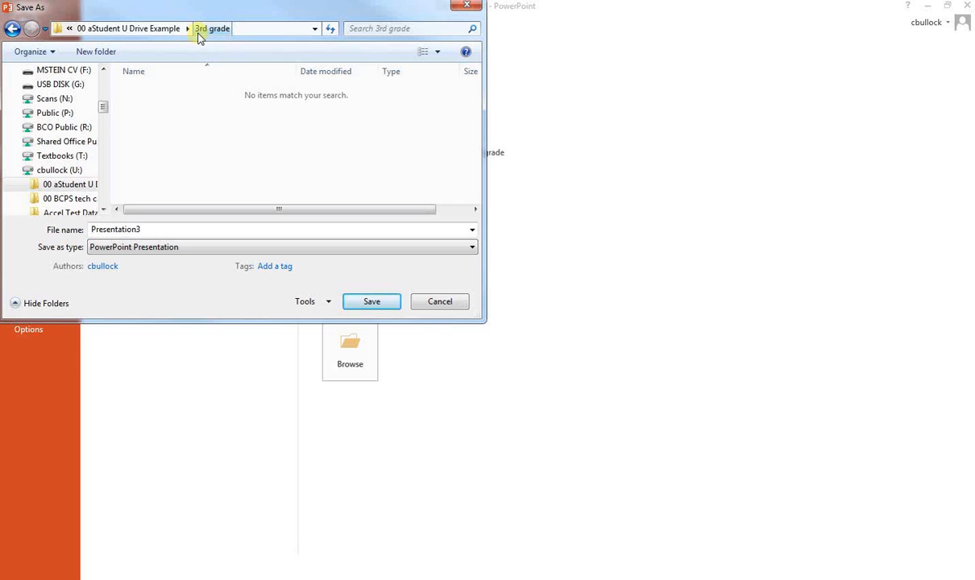
pyautogui.doubleClick(151, 229)
pyautogui.write('g')
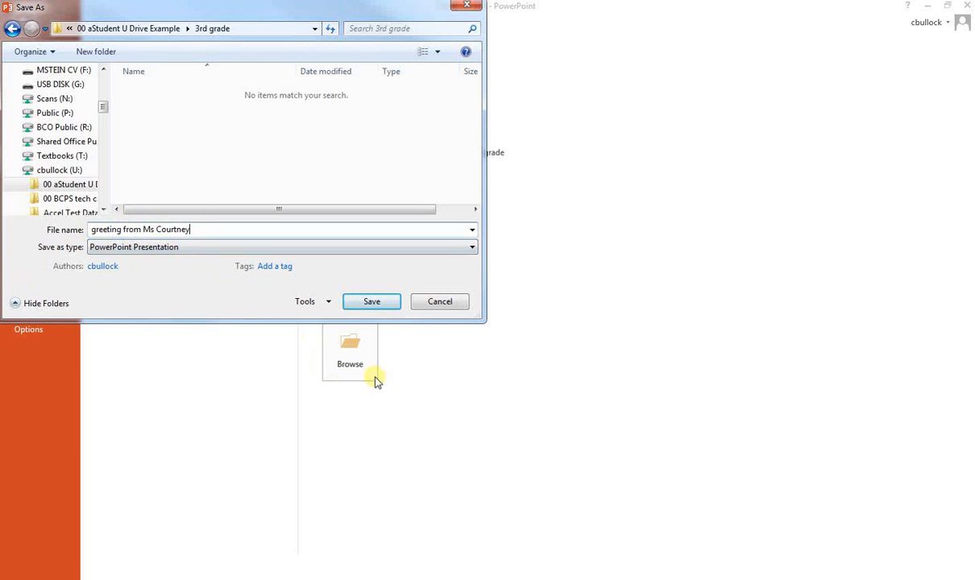
pyautogui.click(368, 303)
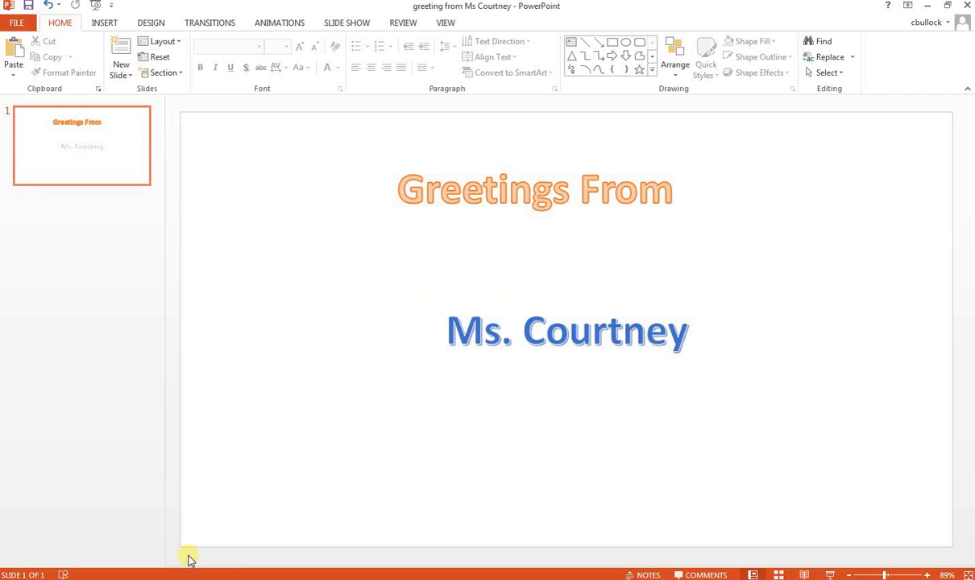
# Switch to the Chrome window showing Google and run an image search for california beach
pyautogui.moveTo(234, 572)
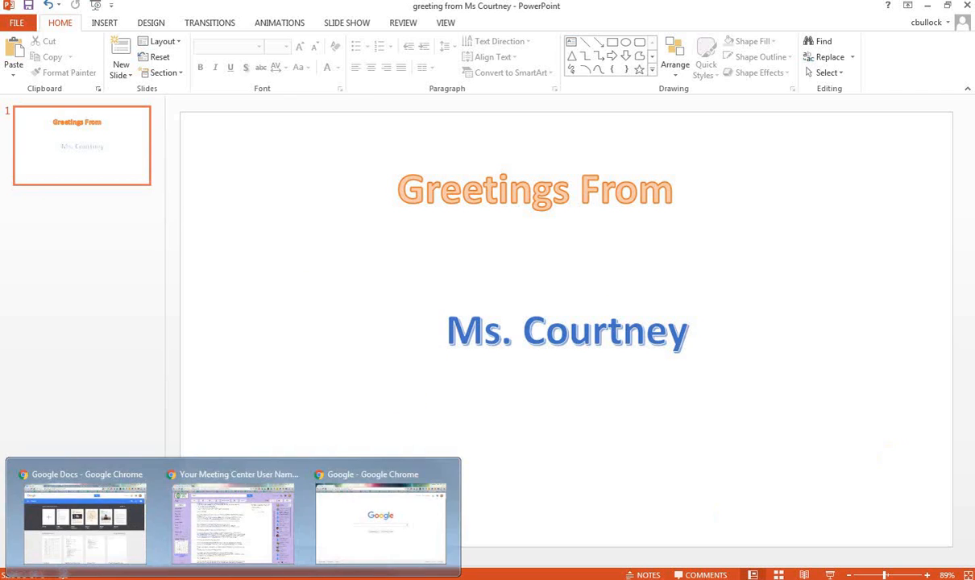
pyautogui.click(391, 499)
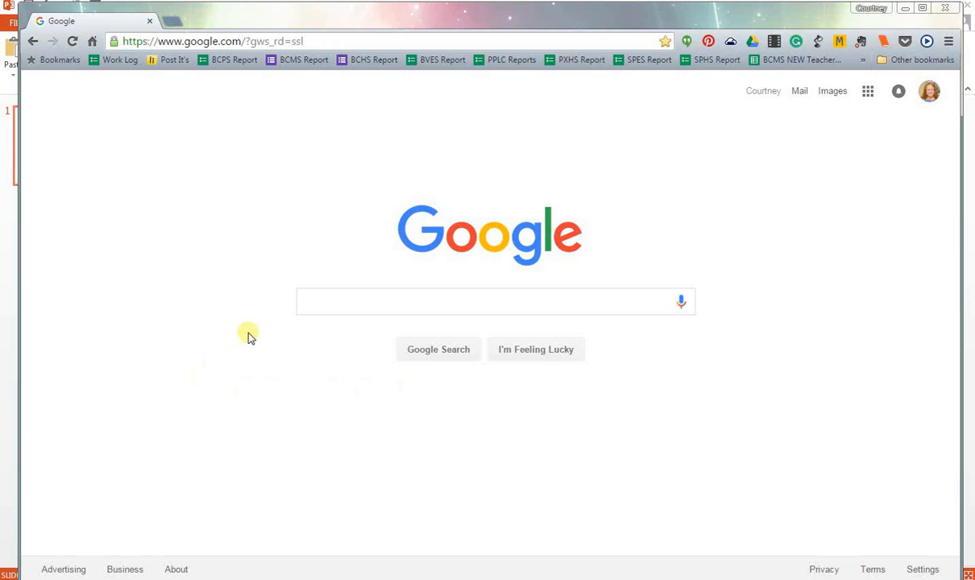
pyautogui.click(344, 305)
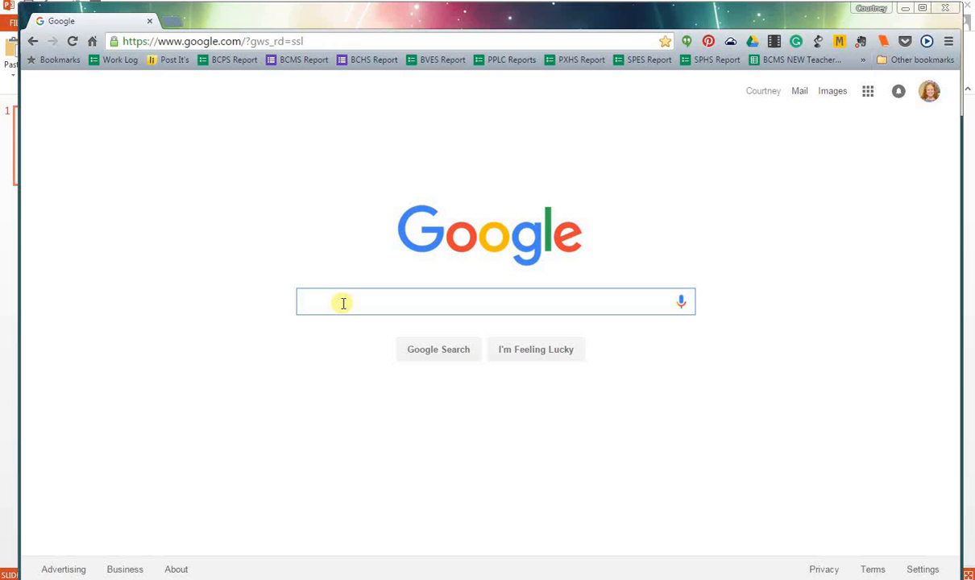
pyautogui.write('calfiornia')
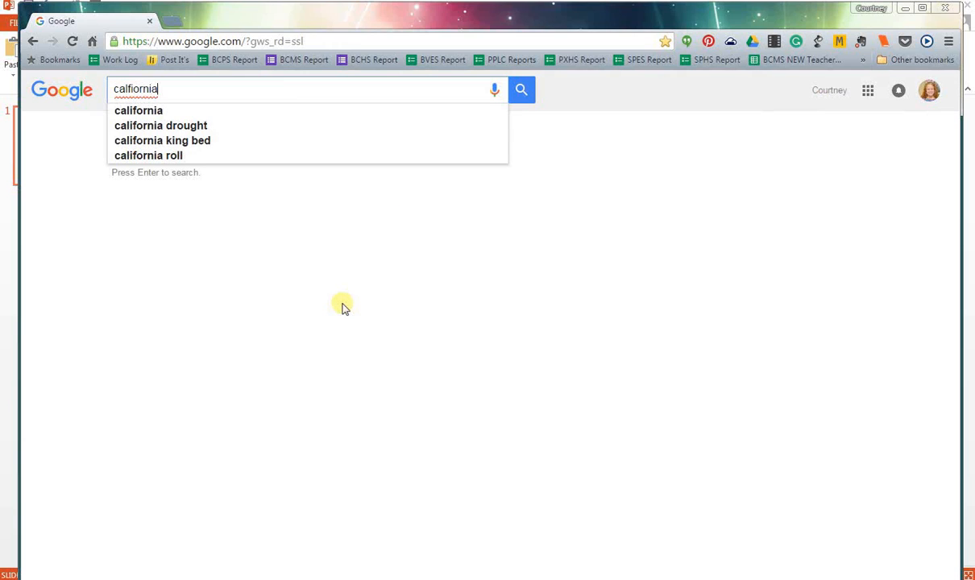
pyautogui.write(' beach')
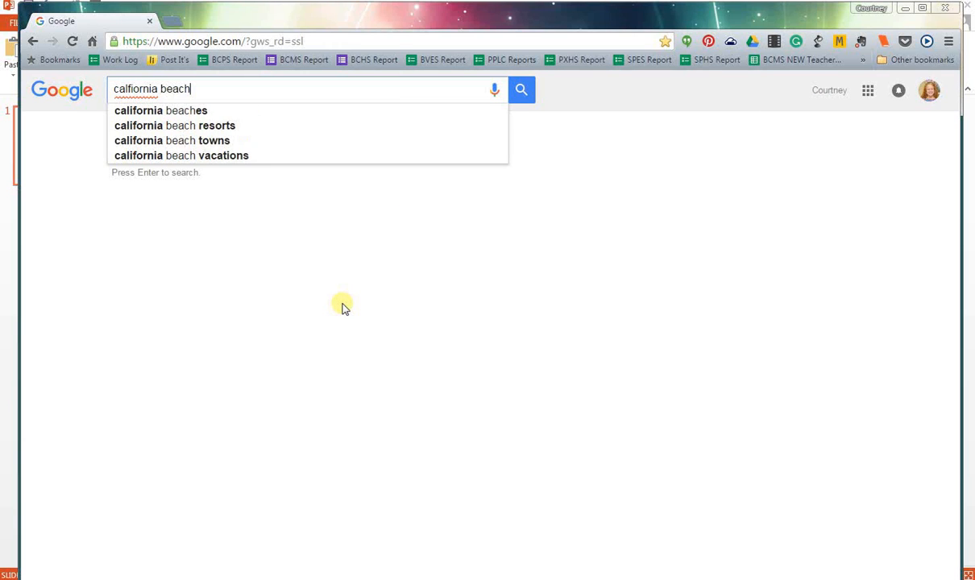
pyautogui.press('Return')
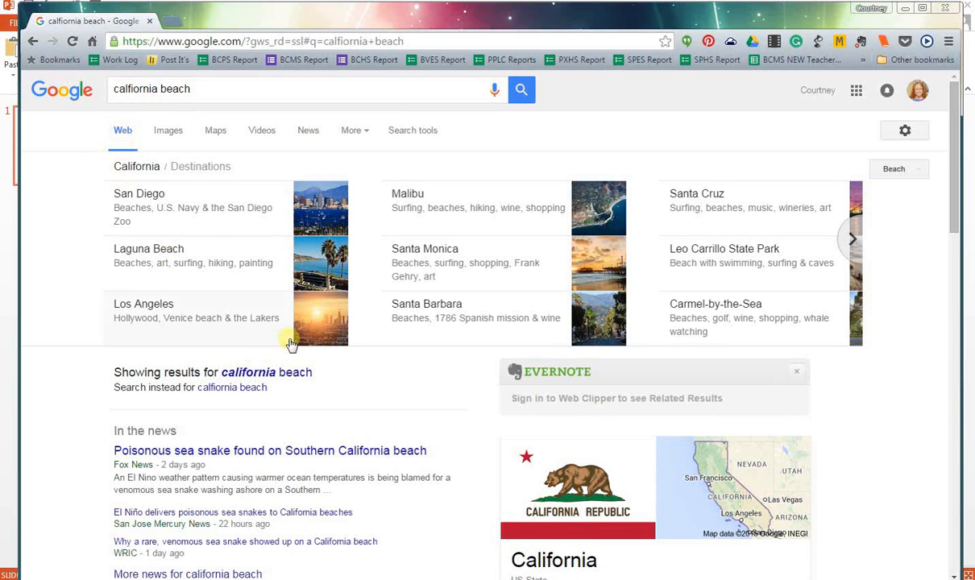
pyautogui.click(168, 135)
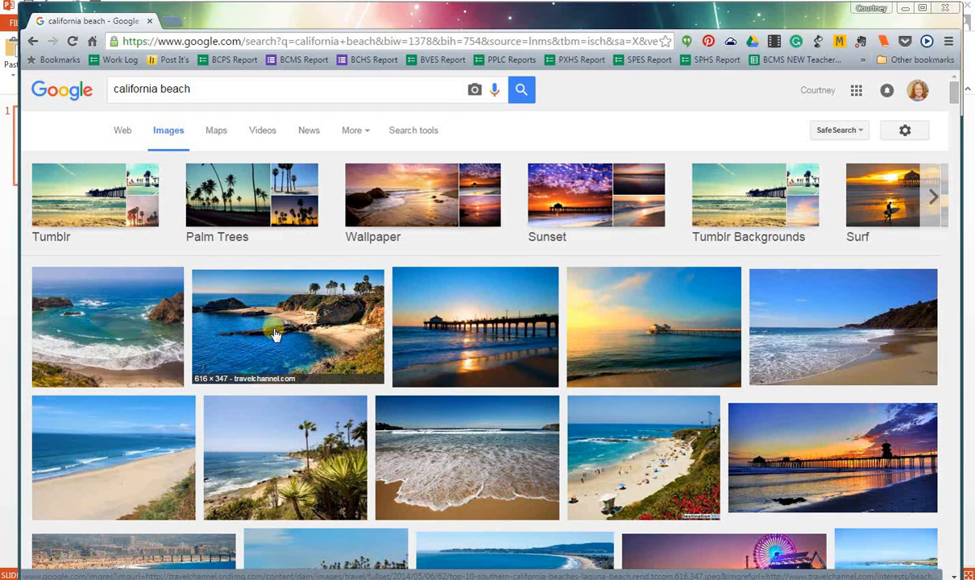
# Save the enlarged Laguna Beach picture from travelchannel.com as beach in the U: drive's 00 aStudent U Drive Example > 3rd grade folder
pyautogui.click(274, 335)
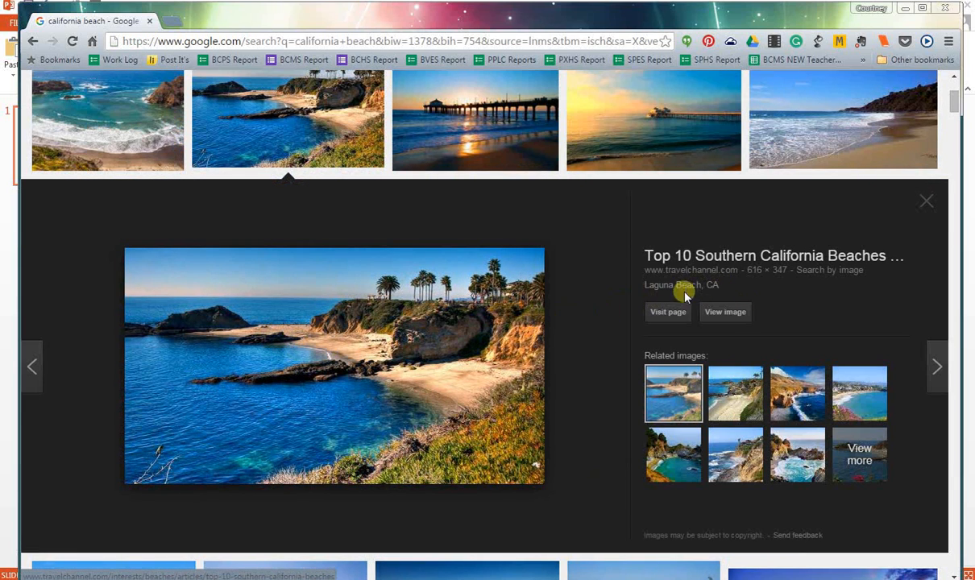
pyautogui.rightClick(372, 365)
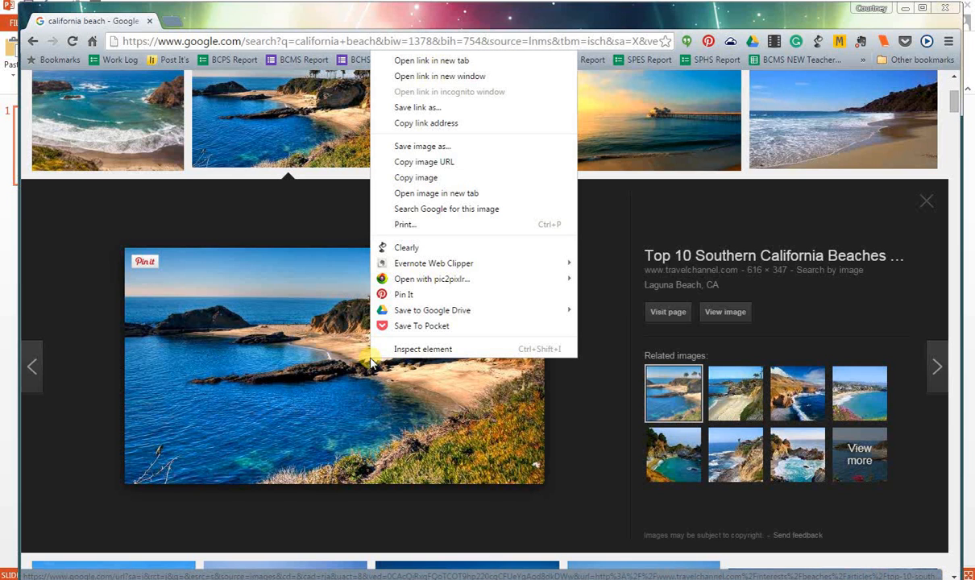
pyautogui.click(420, 148)
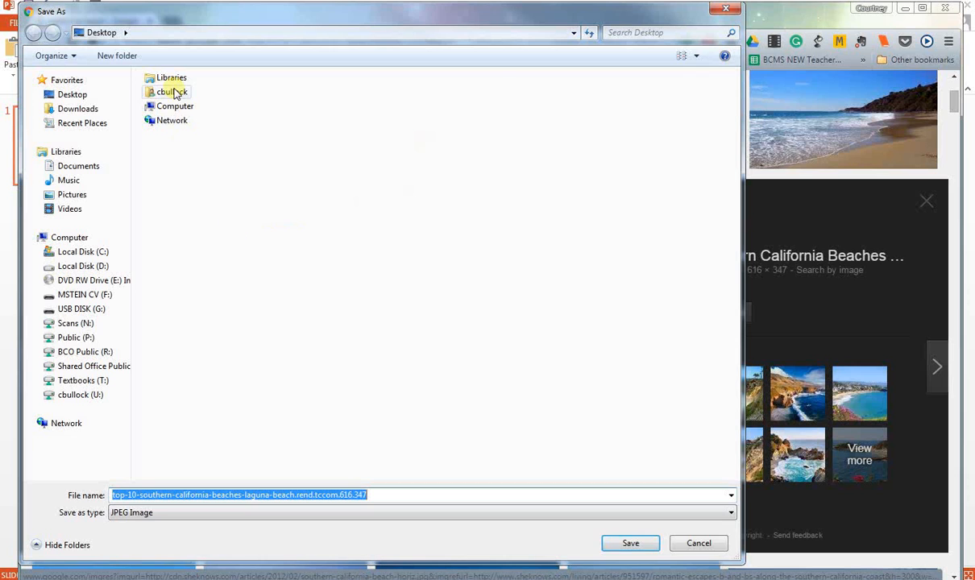
pyautogui.click(75, 396)
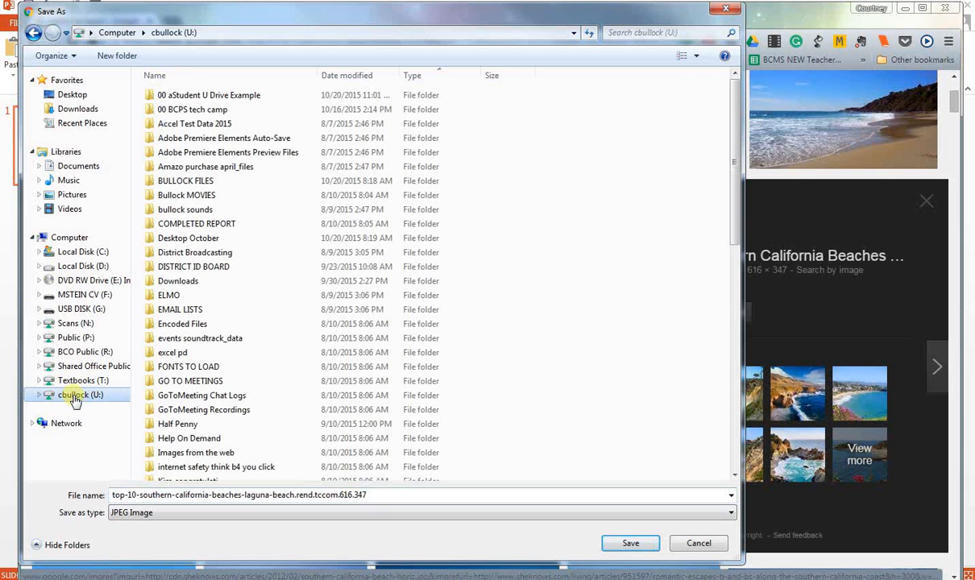
pyautogui.doubleClick(228, 96)
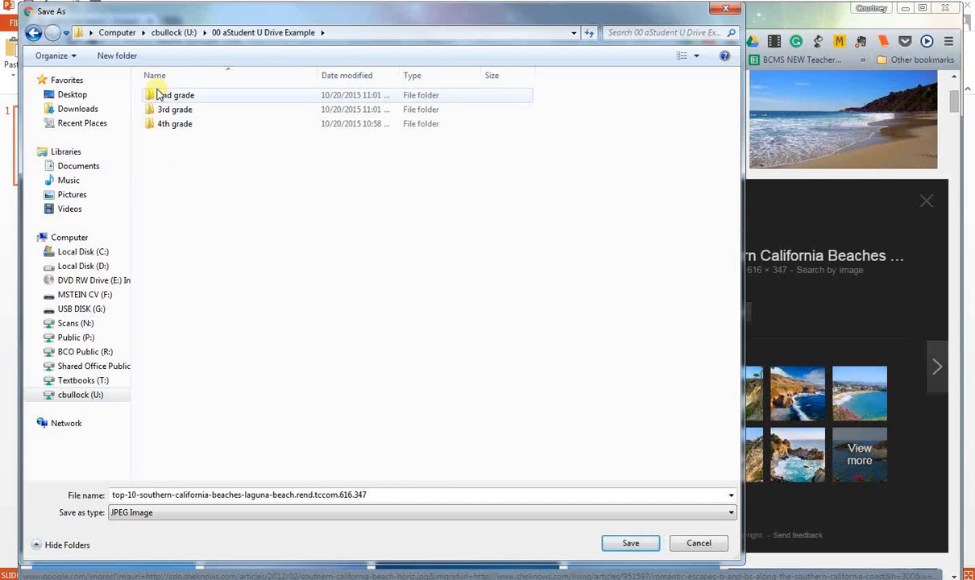
pyautogui.doubleClick(175, 110)
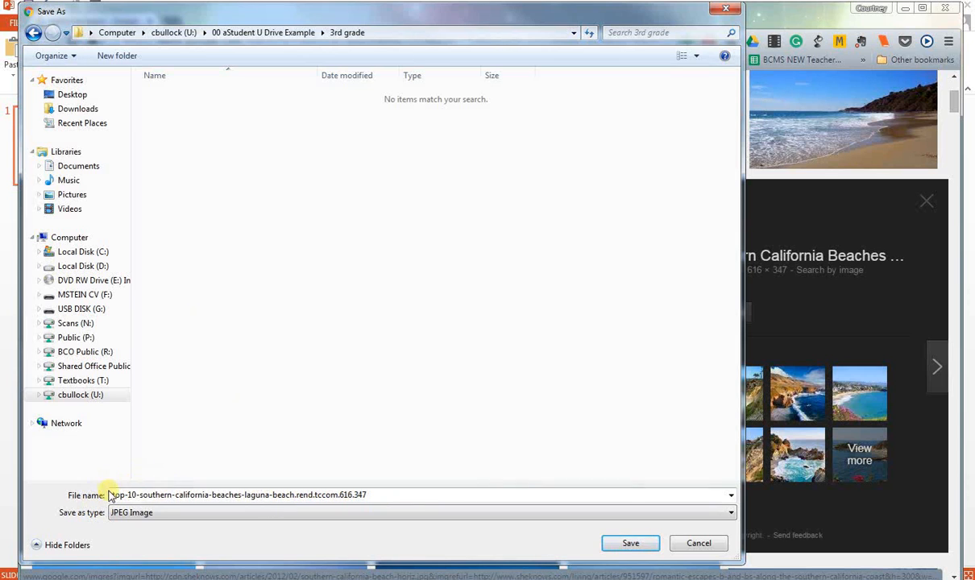
pyautogui.doubleClick(381, 496)
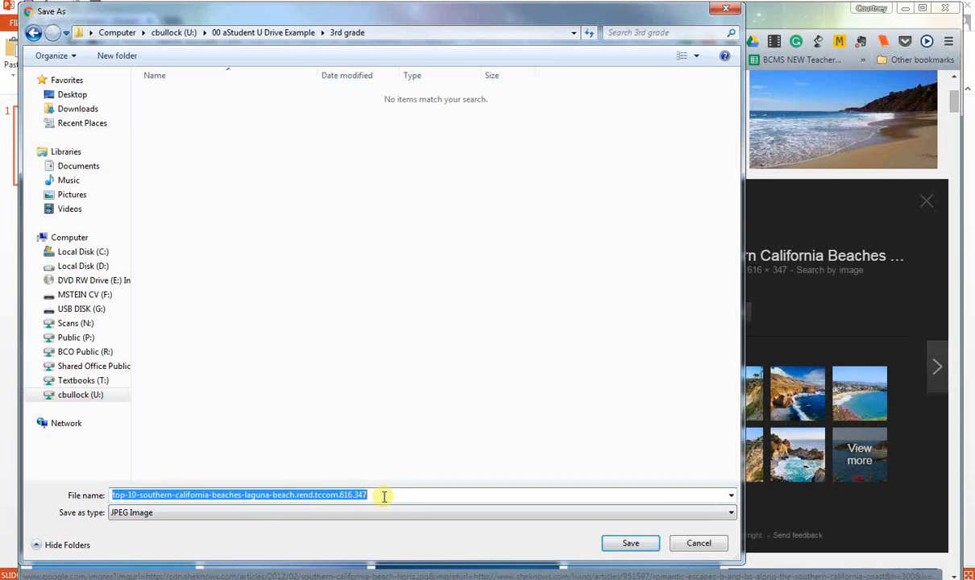
pyautogui.write('beach')
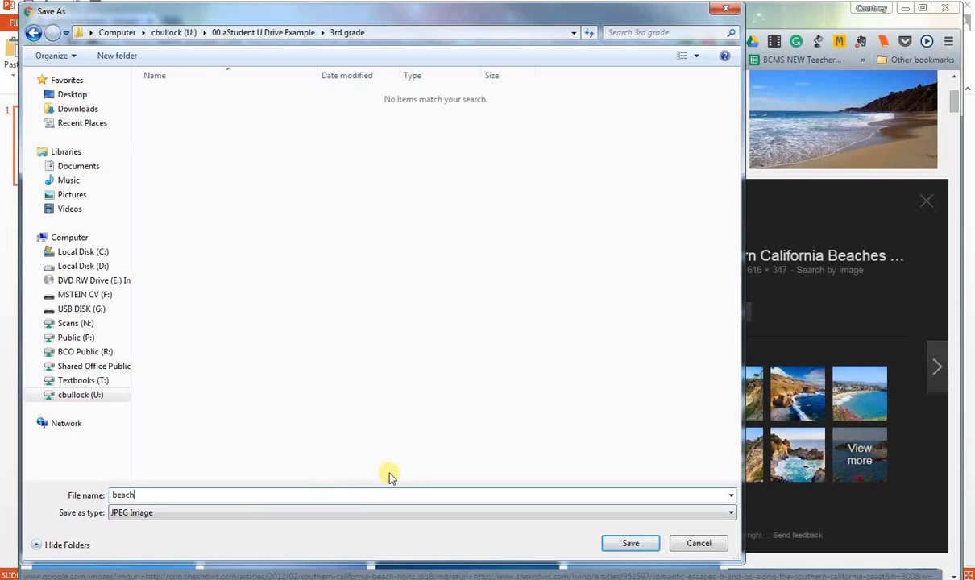
pyautogui.click(630, 545)
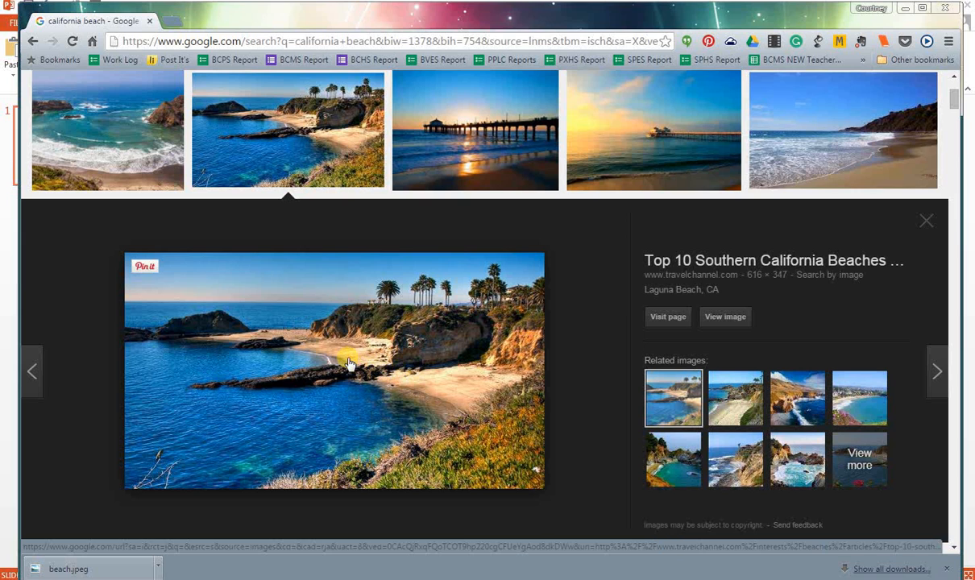
# Go back to the Google web results and search for computer teacher
pyautogui.click(33, 41)
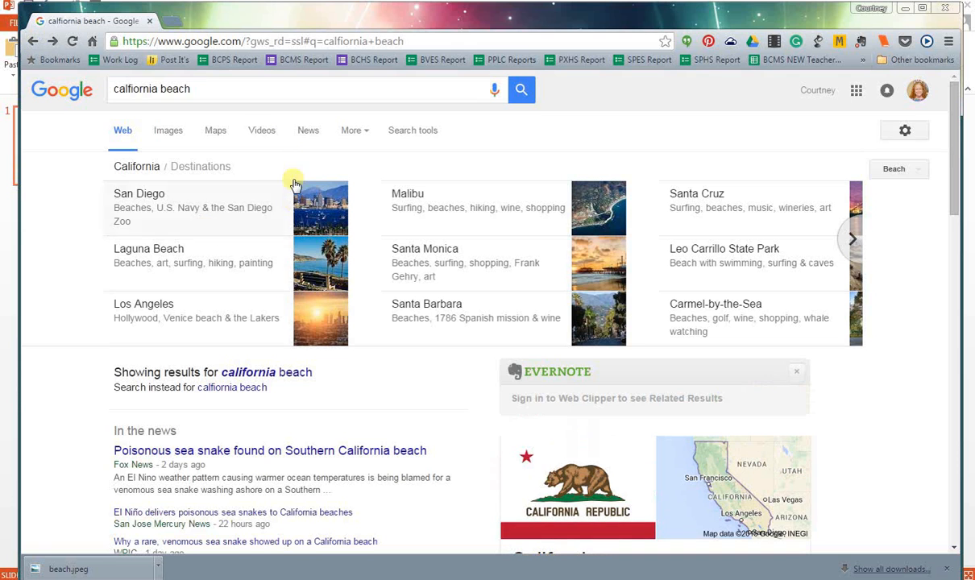
pyautogui.click(197, 91)
pyautogui.moveTo(197, 91); pyautogui.dragTo(86, 81)
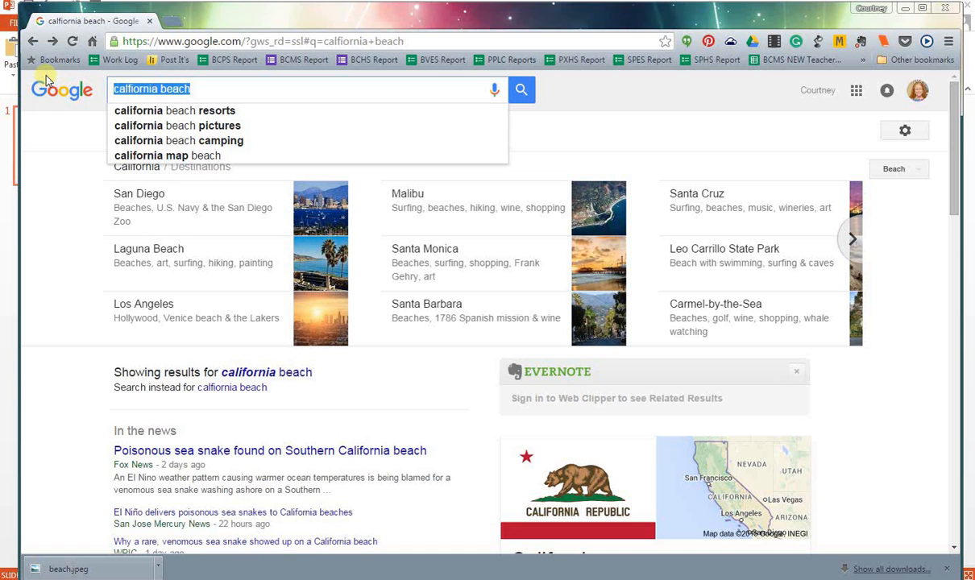
pyautogui.write('c')
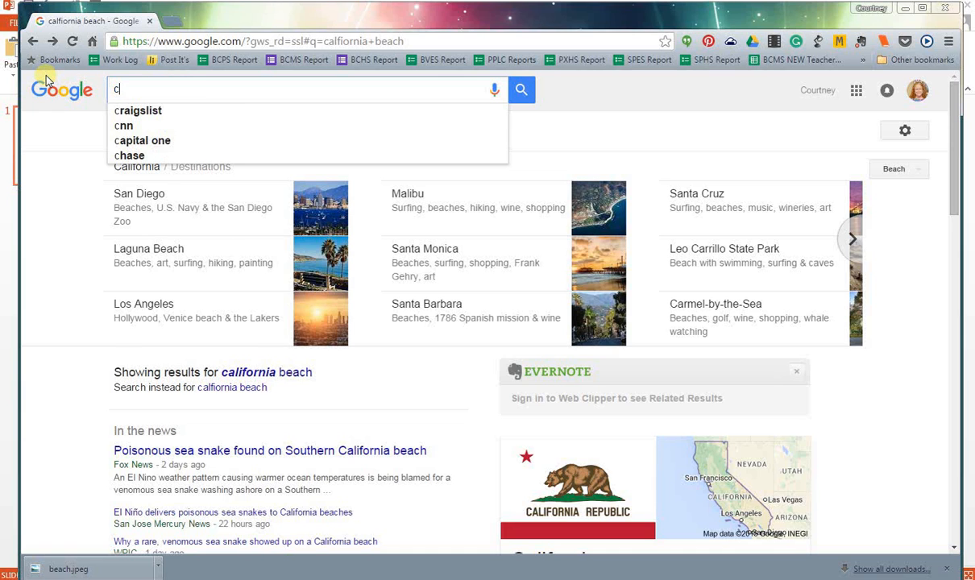
pyautogui.write('omputer ')
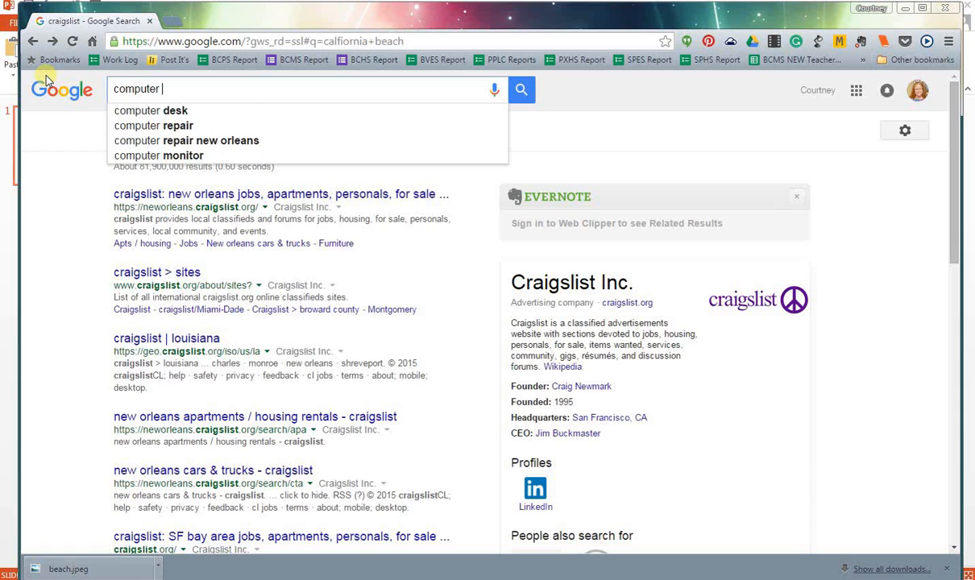
pyautogui.write('teacher')
pyautogui.press('Return')
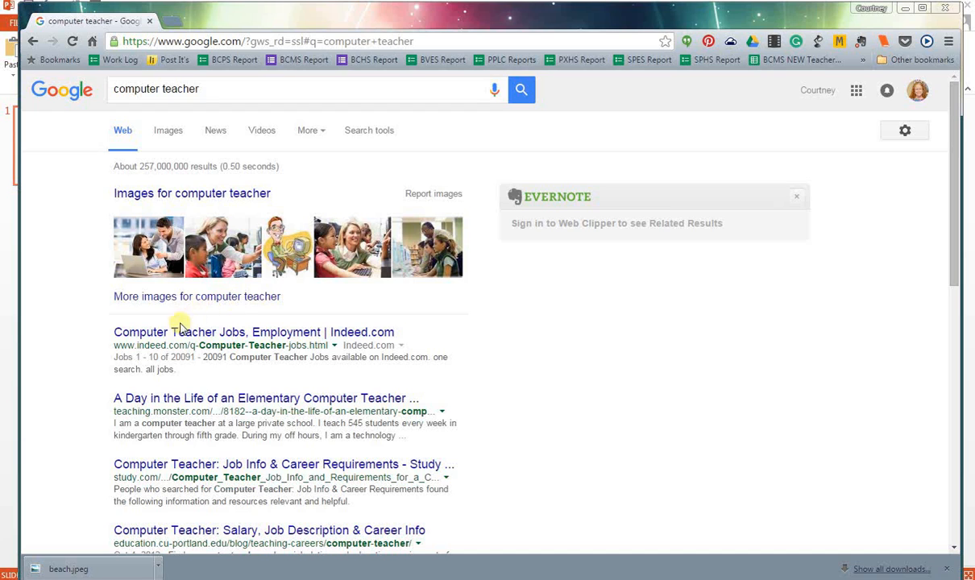
# Replace the query with art and show its image results
pyautogui.moveTo(198, 90); pyautogui.dragTo(81, 89)
pyautogui.write('art')
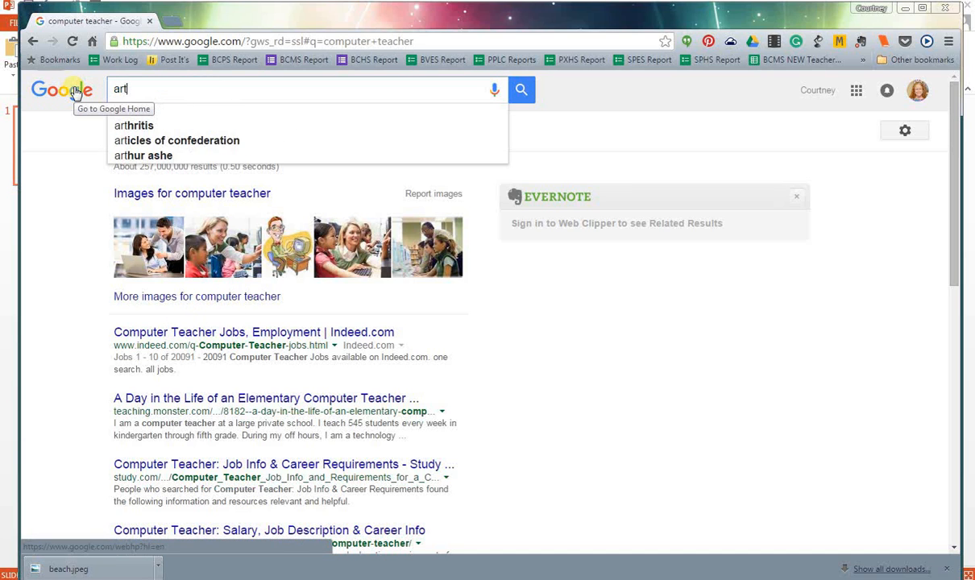
pyautogui.press('Return')
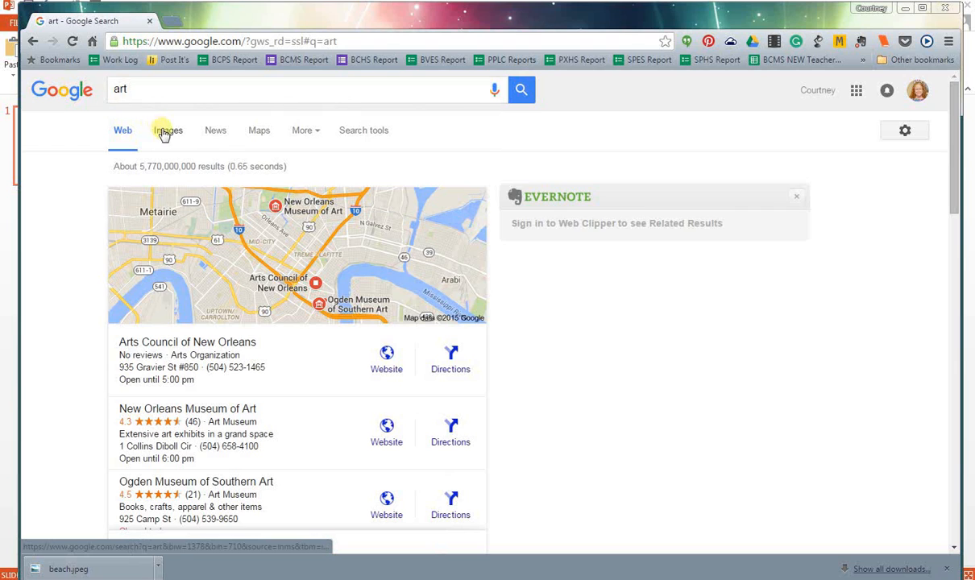
pyautogui.click(165, 133)
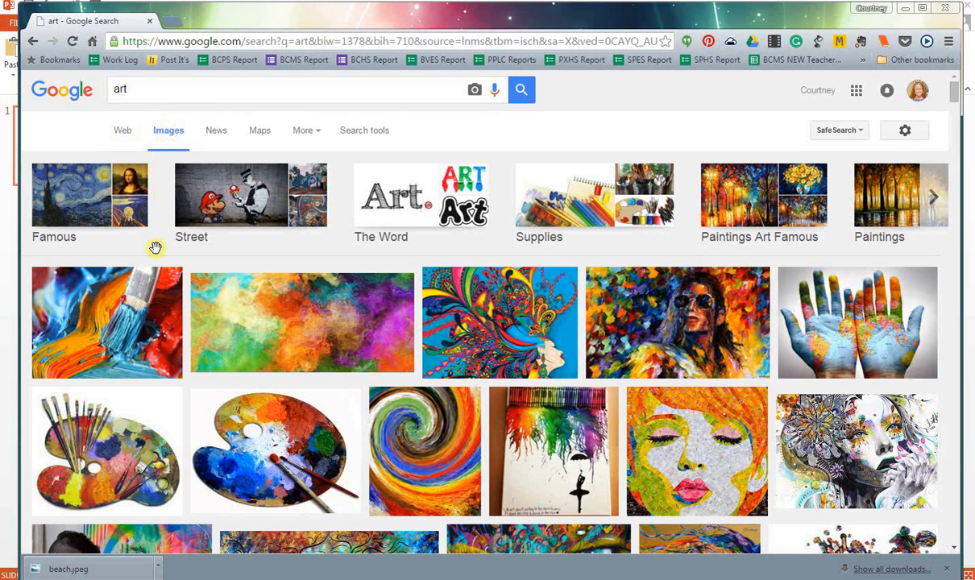
# Save the enlarged paint palette picture from servitiamaccounting.com as art paint in the 3rd grade folder
pyautogui.click(272, 466)
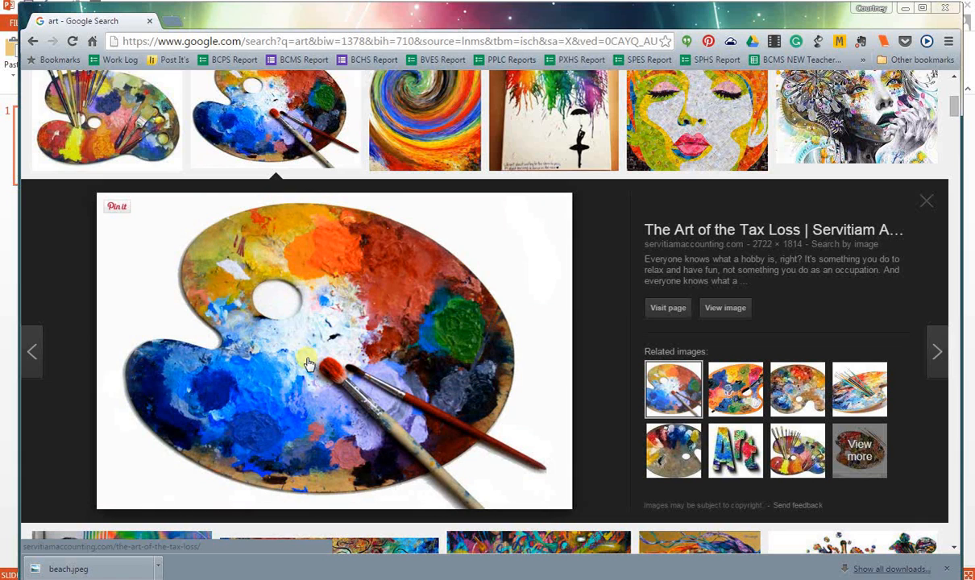
pyautogui.rightClick(315, 357)
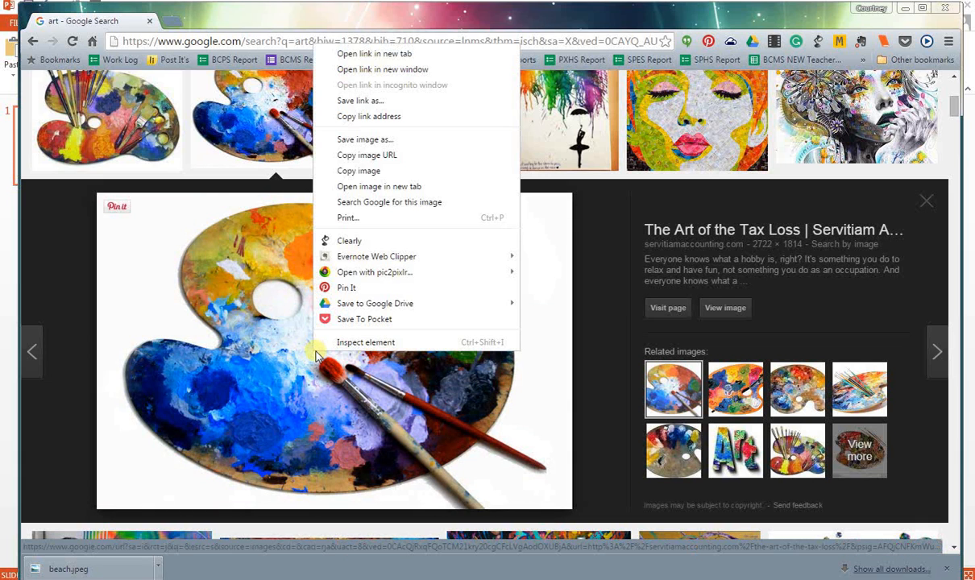
pyautogui.click(372, 140)
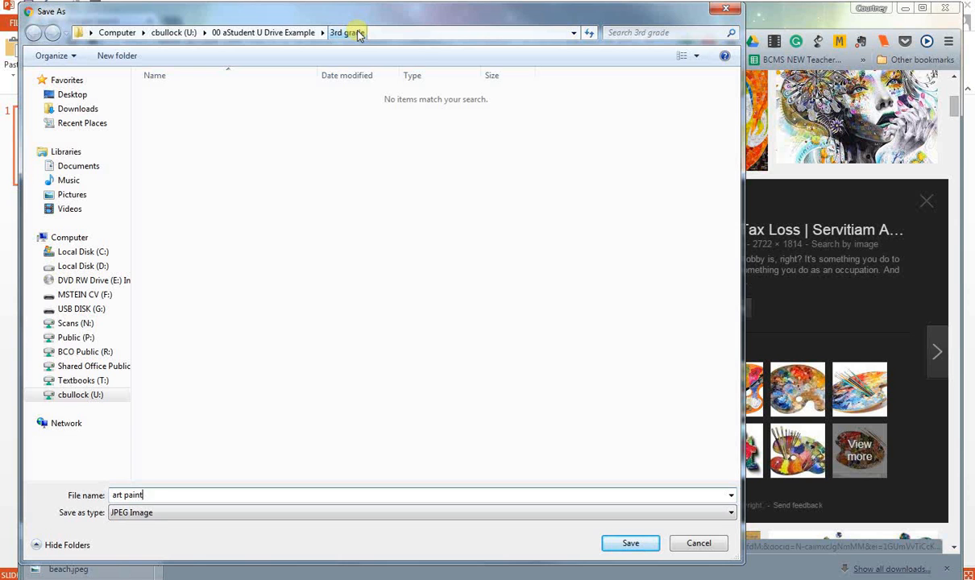
pyautogui.click(631, 544)
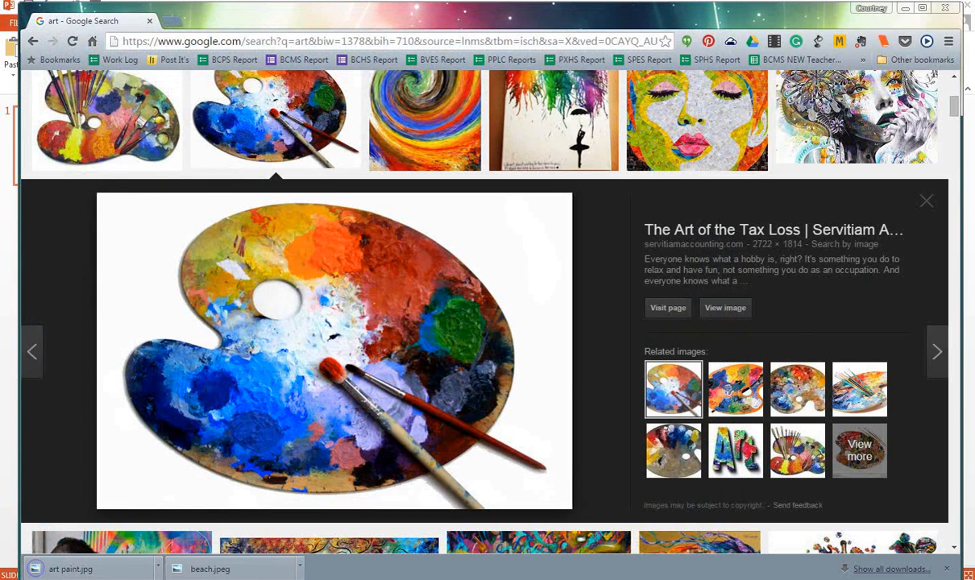
# Switch to the PowerPoint presentation and insert art paint from the U: drive's 00 aStudent U Drive Example > 3rd grade folder
pyautogui.click(905, 8)
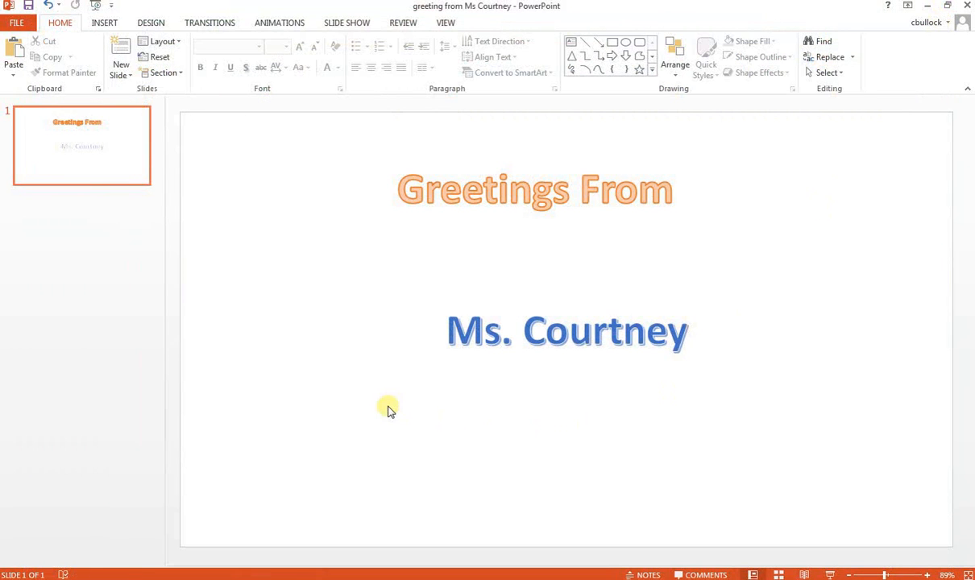
pyautogui.click(107, 24)
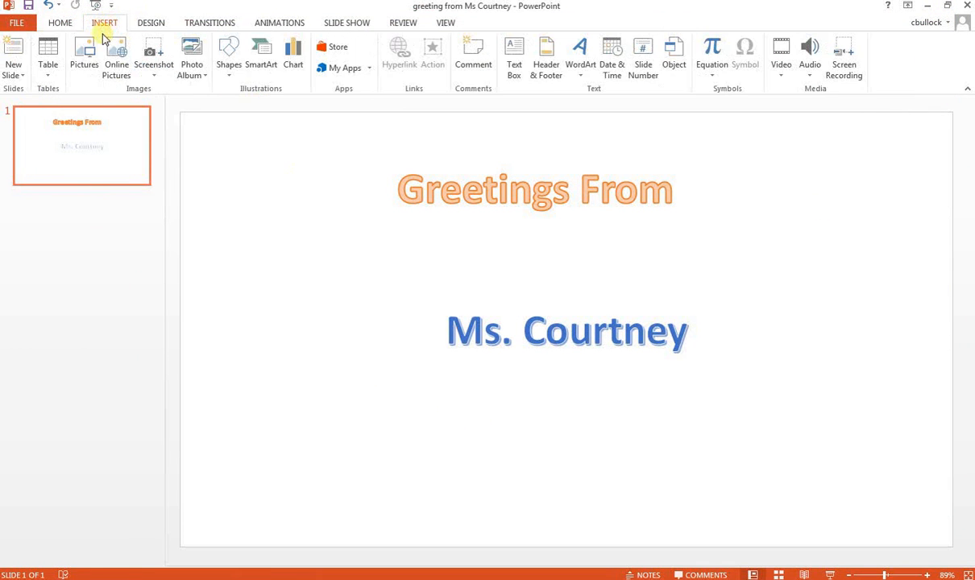
pyautogui.click(84, 50)
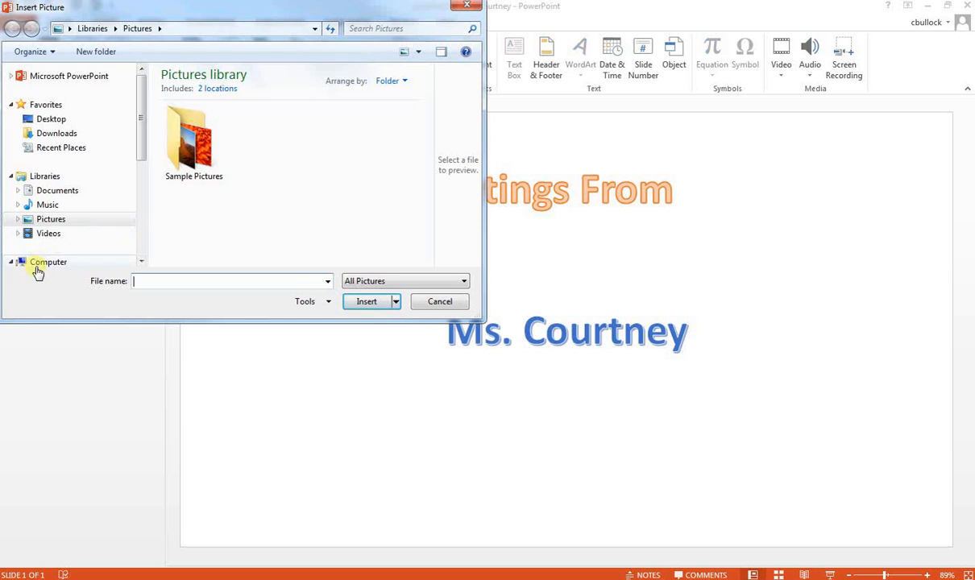
pyautogui.moveTo(138, 129); pyautogui.dragTo(135, 246)
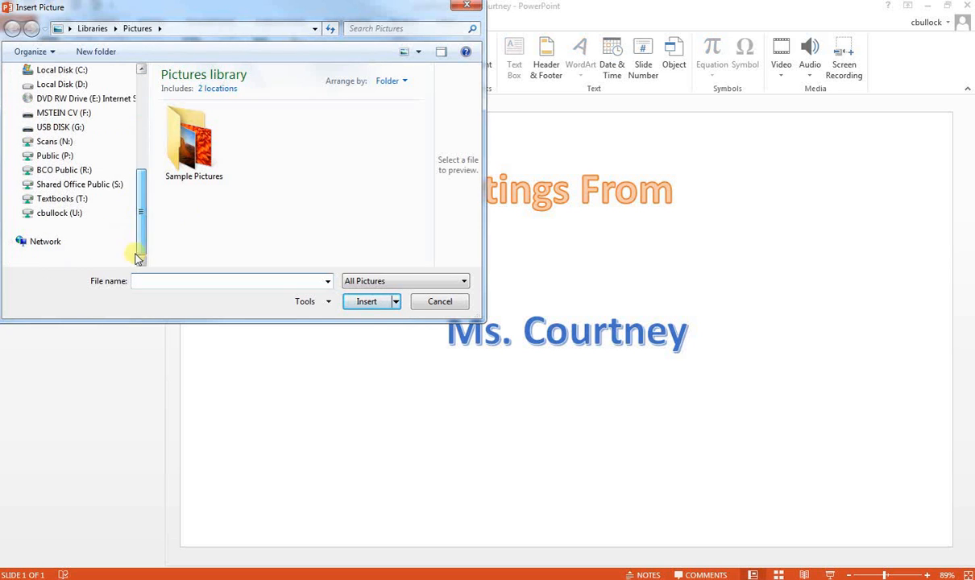
pyautogui.click(64, 215)
pyautogui.doubleClick(214, 88)
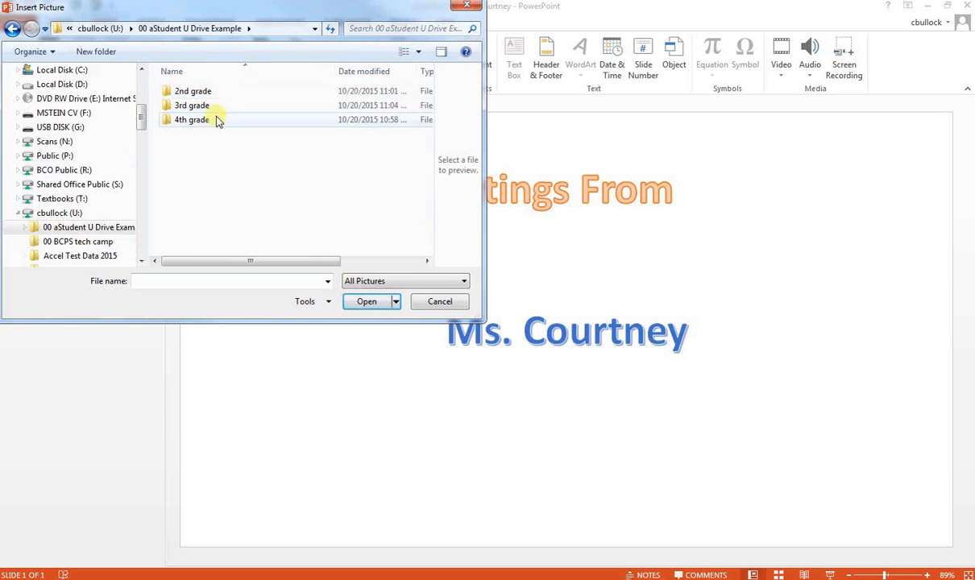
pyautogui.doubleClick(211, 106)
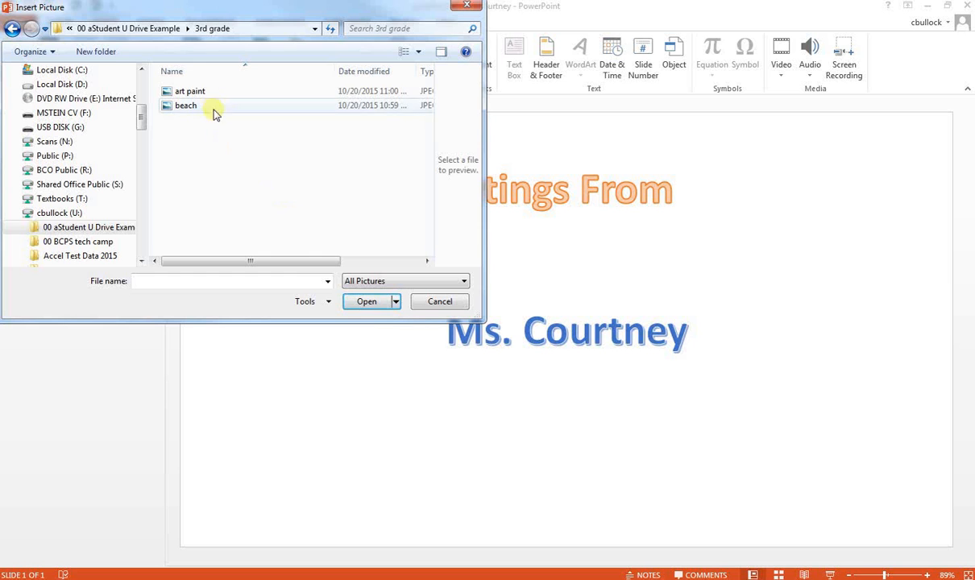
pyautogui.click(211, 91)
pyautogui.click(362, 302)
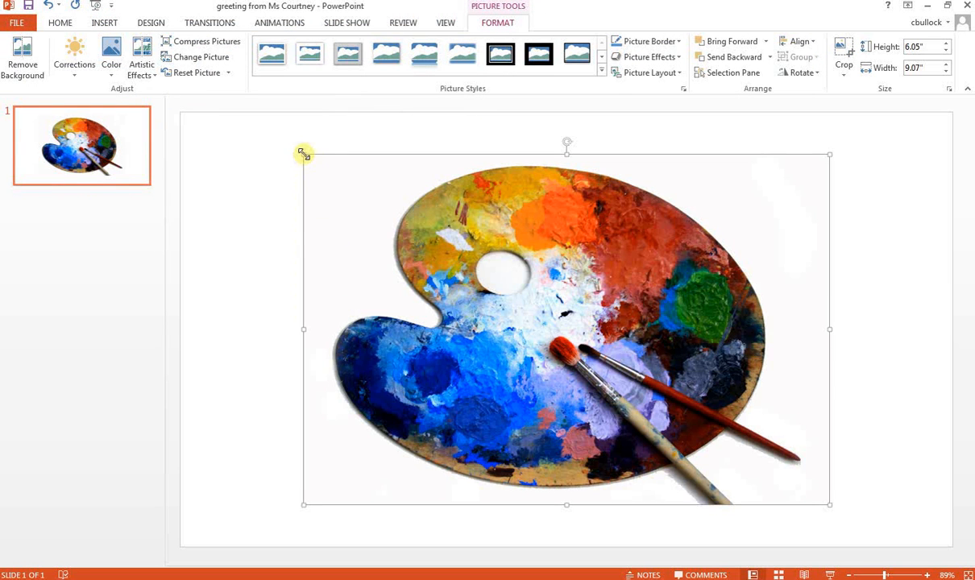
# Shrink the palette picture to about 4.36" by 6.55" and move it to the slide's lower right corner
pyautogui.moveTo(304, 153); pyautogui.dragTo(523, 252)
pyautogui.moveTo(712, 387); pyautogui.dragTo(825, 412)
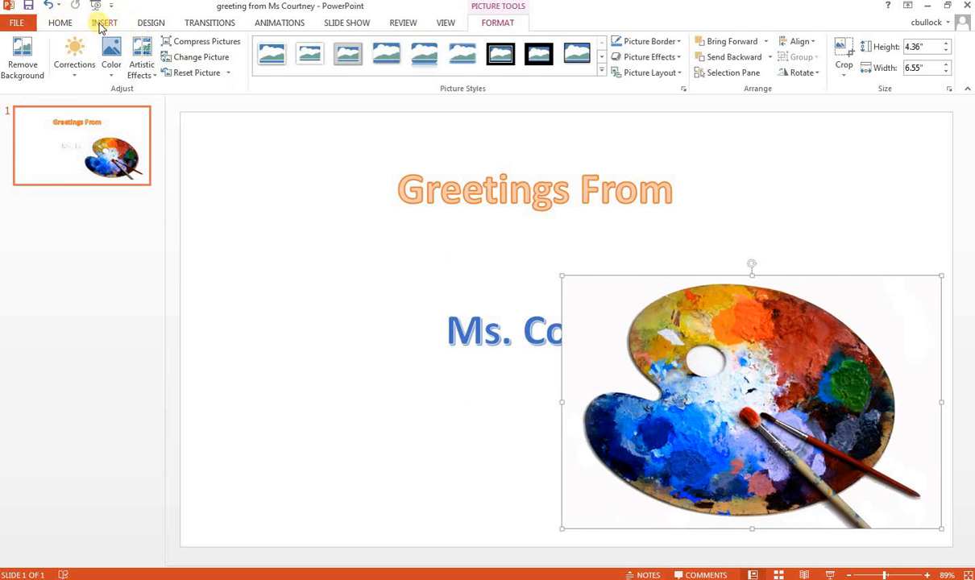
# Insert the beach picture from the 3rd grade folder at the slide's lower left beside the palette, and save the presentation
pyautogui.click(101, 25)
pyautogui.click(83, 55)
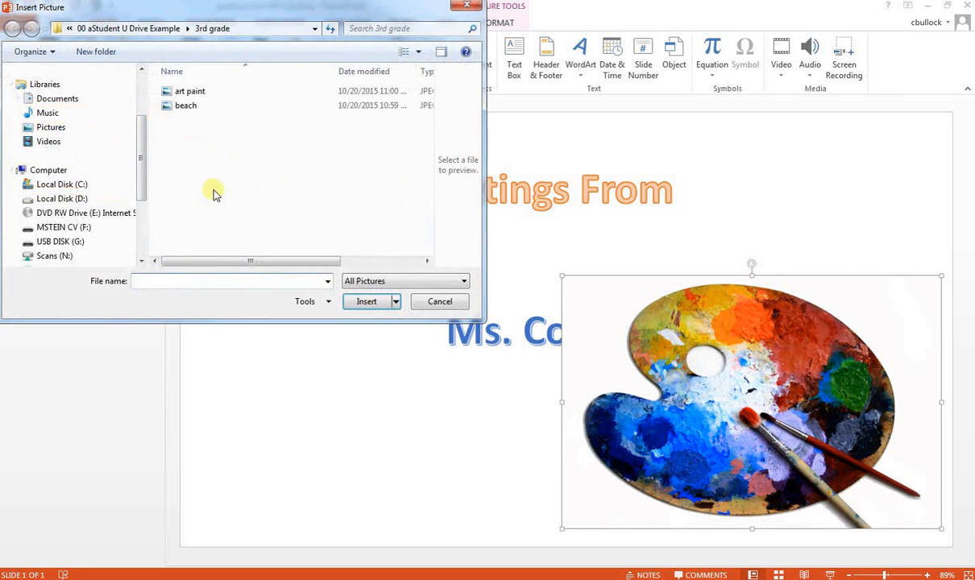
pyautogui.doubleClick(179, 106)
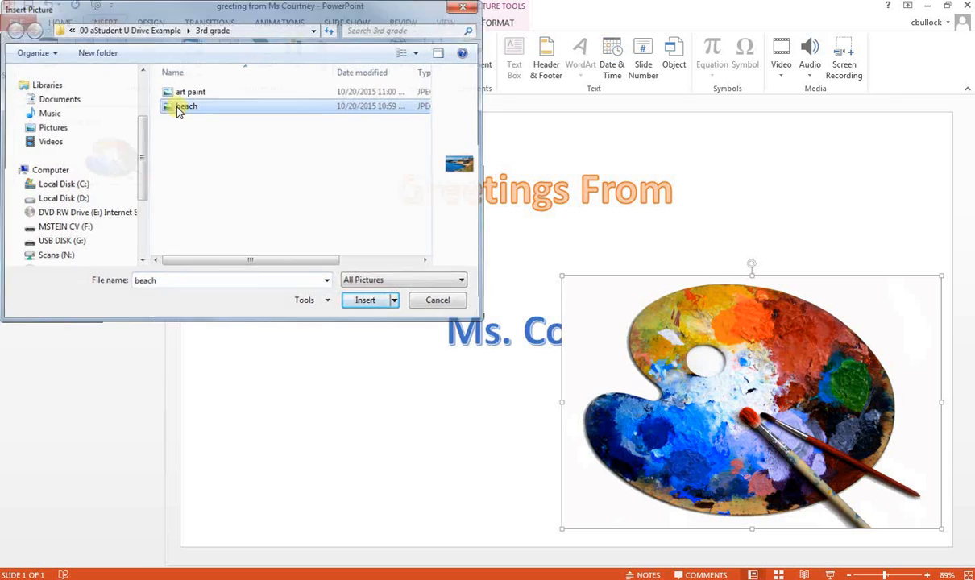
pyautogui.moveTo(502, 282); pyautogui.dragTo(314, 355)
pyautogui.click(311, 252)
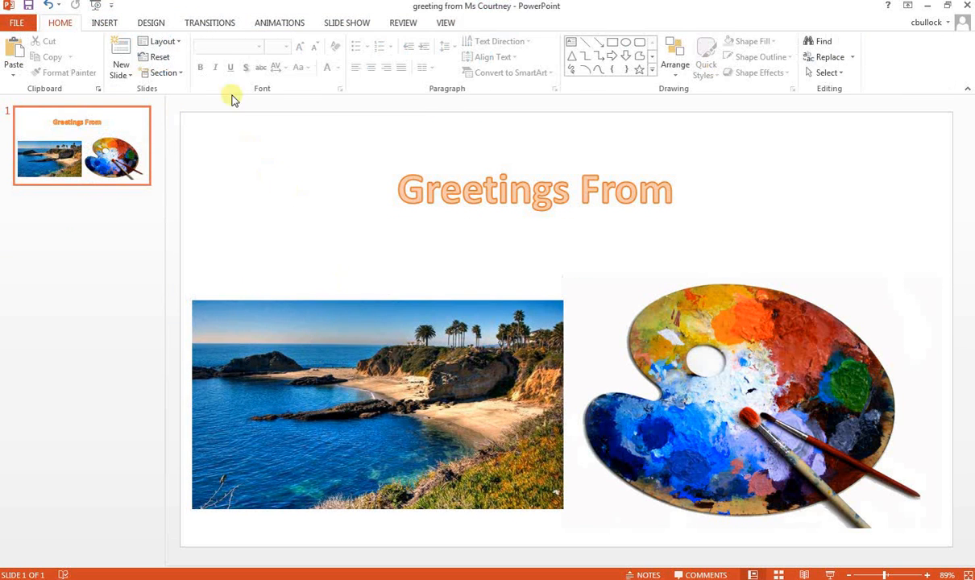
pyautogui.click(29, 8)
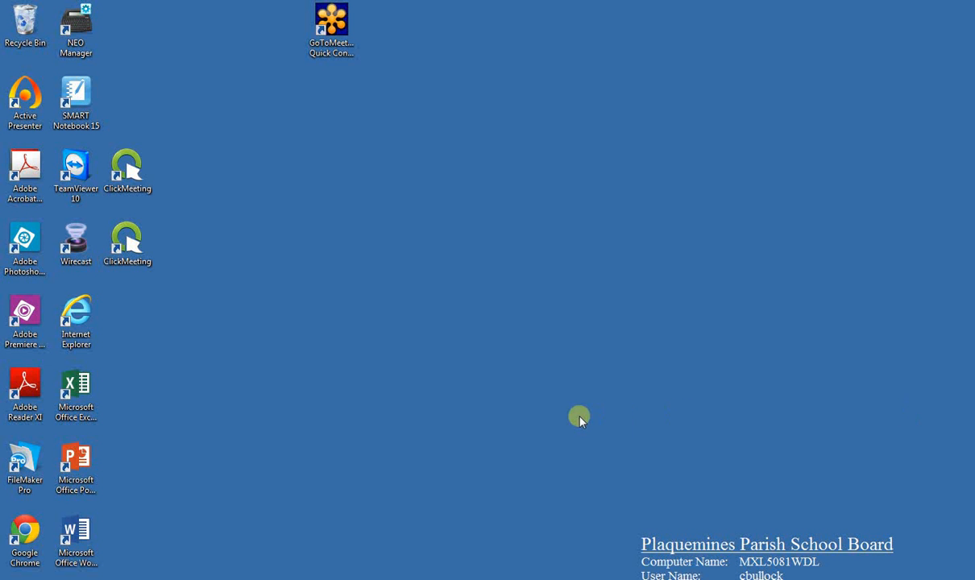
# Start PowerPoint from the desktop and open the saved greeting presentation from the U: drive's 00 aStudent U Drive Example > 3rd grade folder
pyautogui.doubleClick(72, 448)
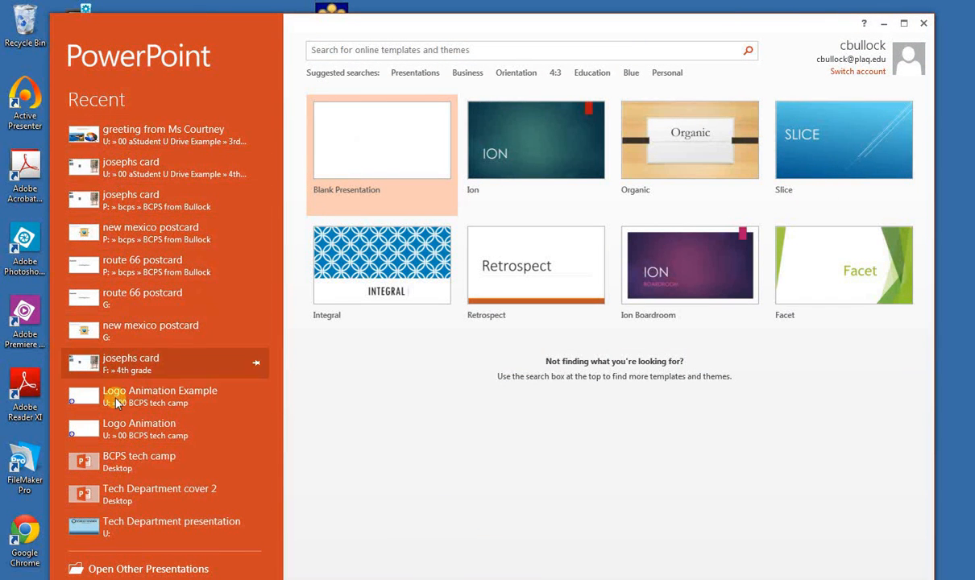
pyautogui.click(173, 570)
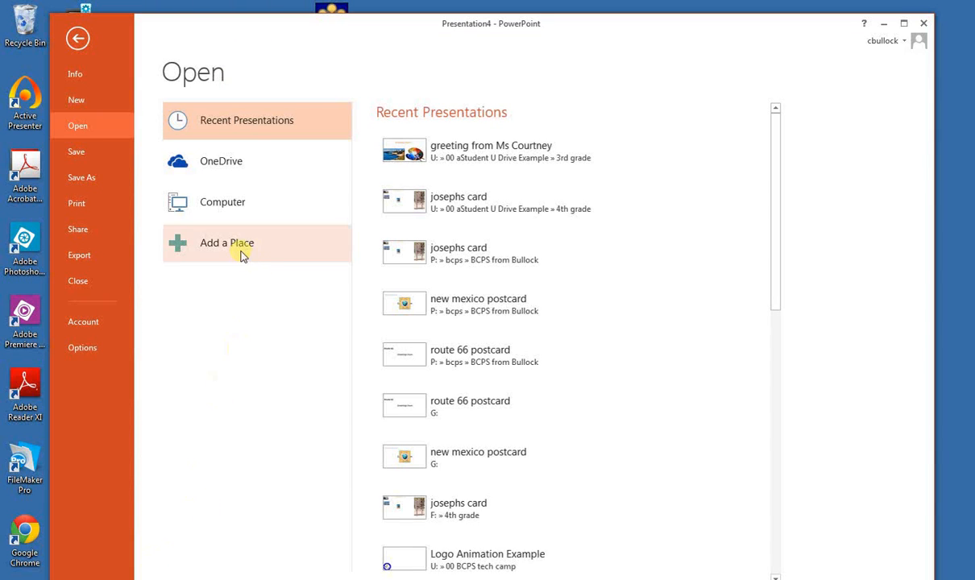
pyautogui.click(224, 203)
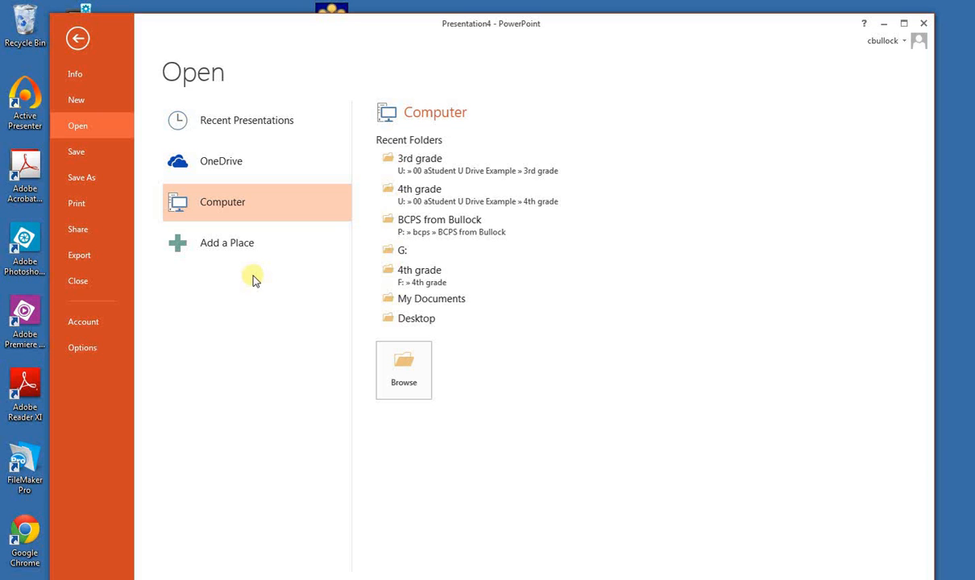
pyautogui.click(388, 382)
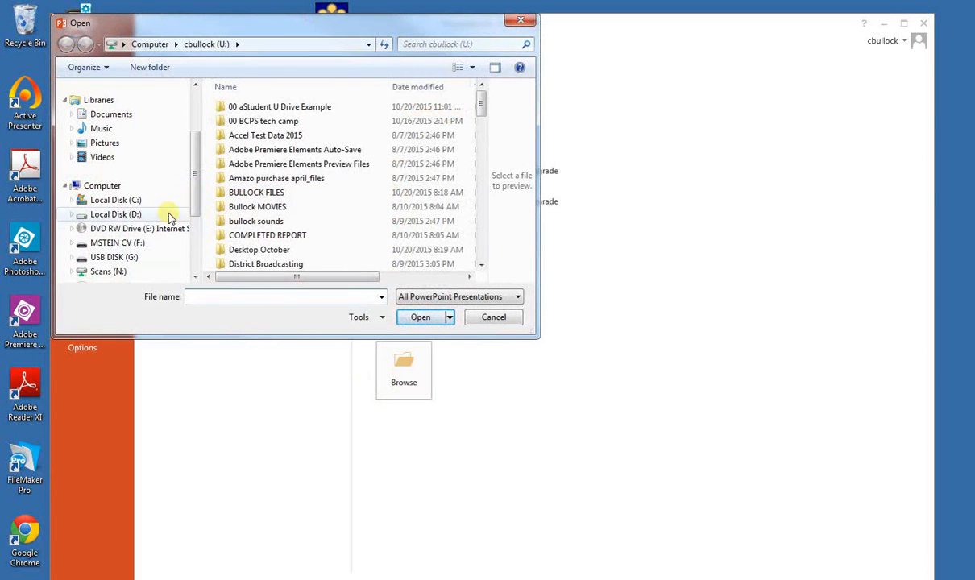
pyautogui.doubleClick(245, 108)
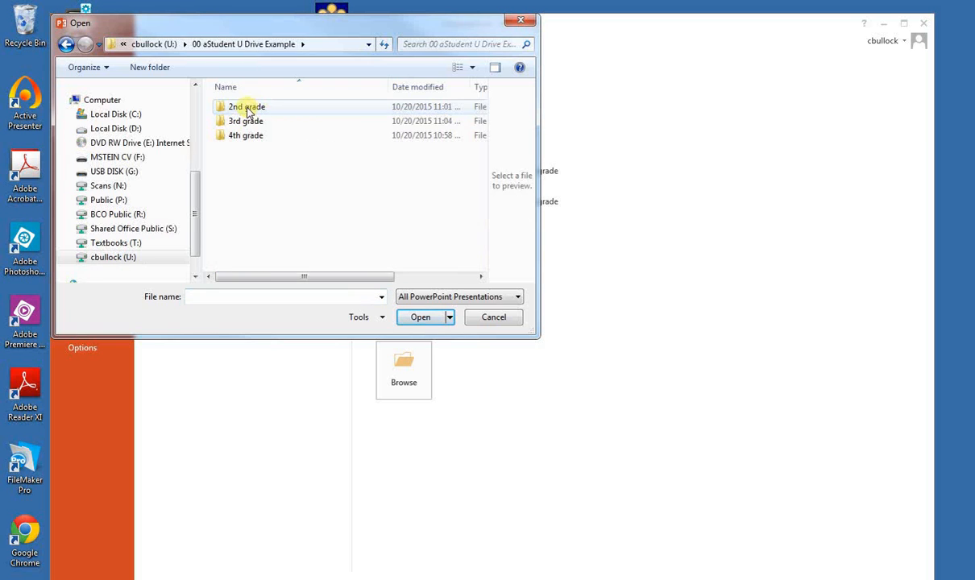
pyautogui.doubleClick(243, 122)
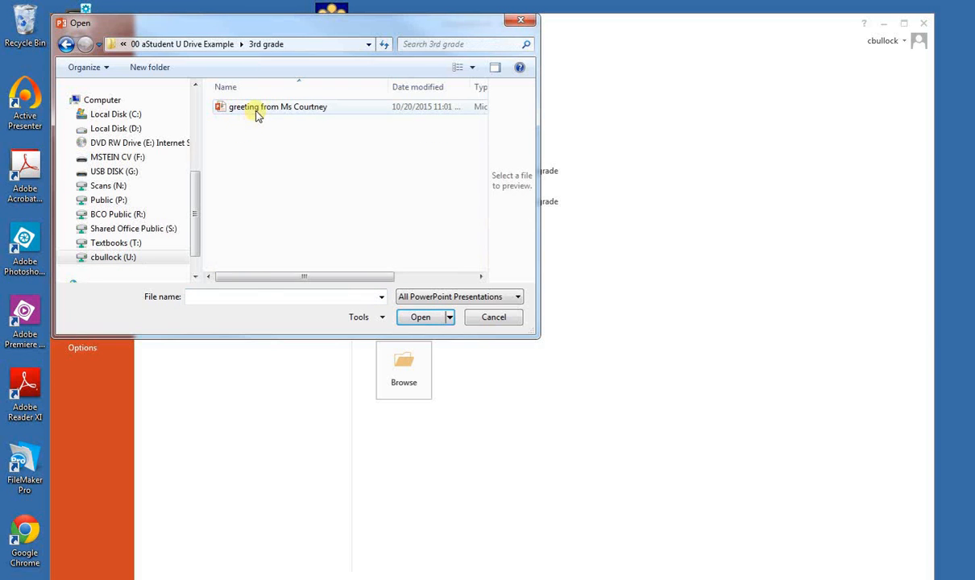
pyautogui.click(257, 113)
pyautogui.doubleClick(256, 112)
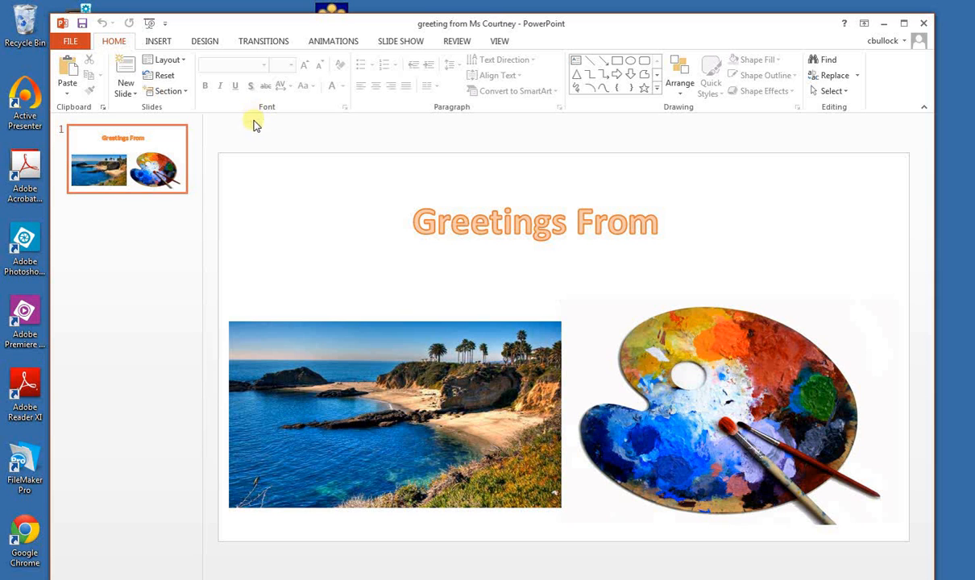
# Move the beach picture slightly down and to the right on the slide, off the upper part of the name text
pyautogui.moveTo(462, 400); pyautogui.dragTo(480, 438)
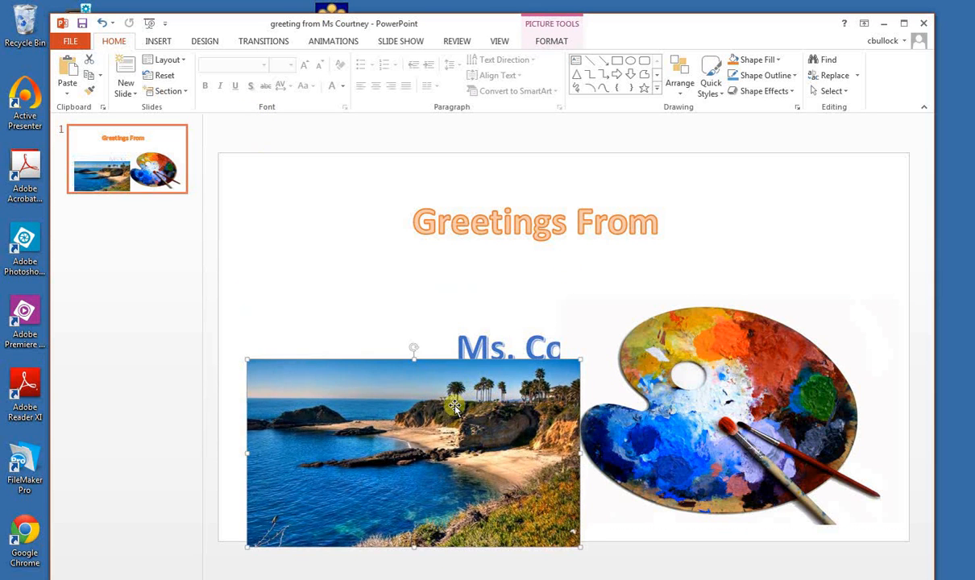
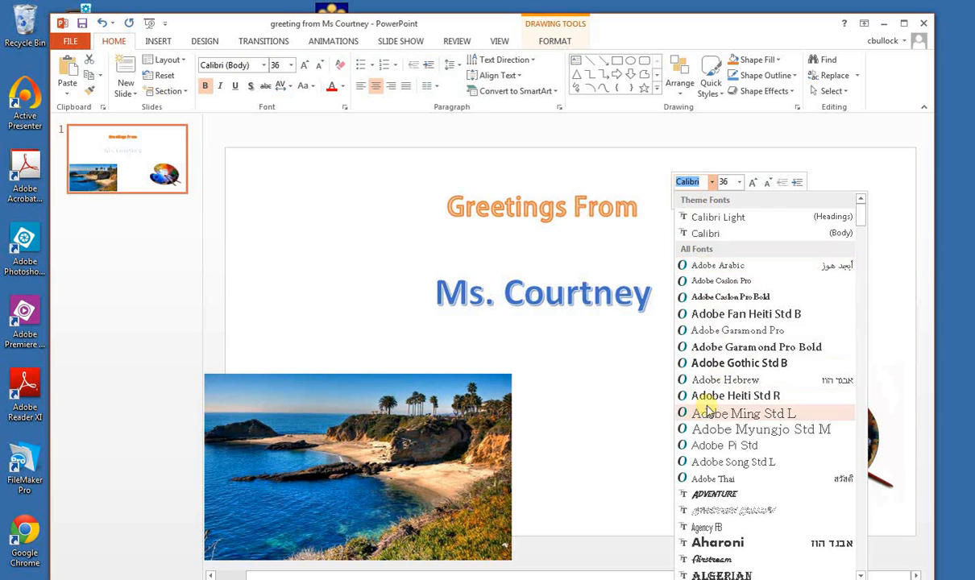
# Change the font of the "Greetings From" text to Bradley Hand ITC
pyautogui.scroll(-6, 705, 408)
pyautogui.scroll(-8, 705, 412)
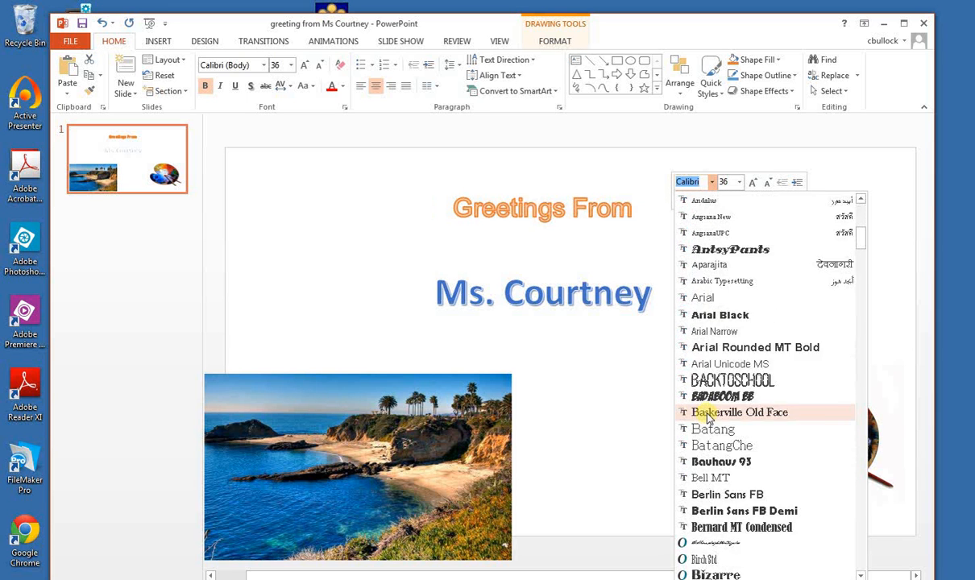
pyautogui.scroll(-2, 708, 413)
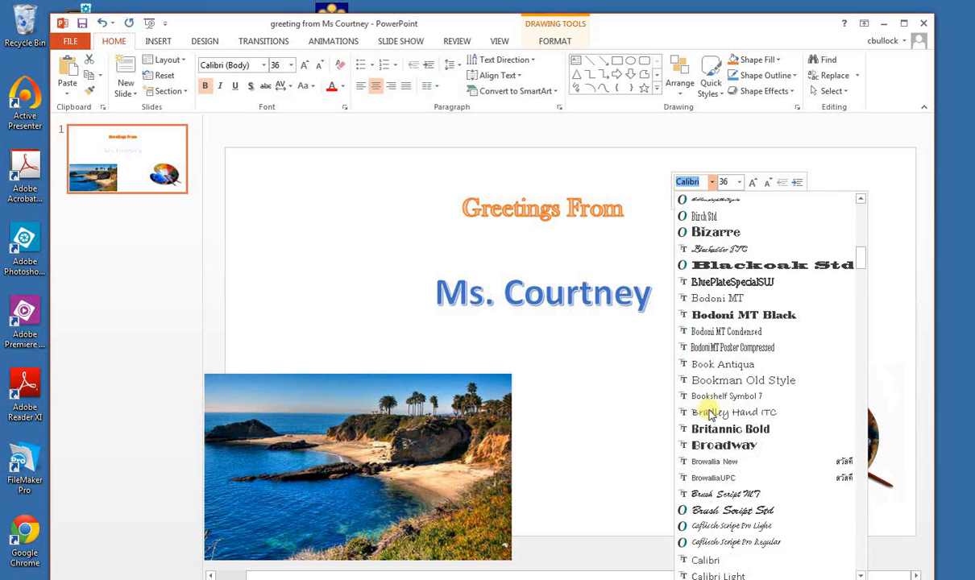
pyautogui.click(708, 365)
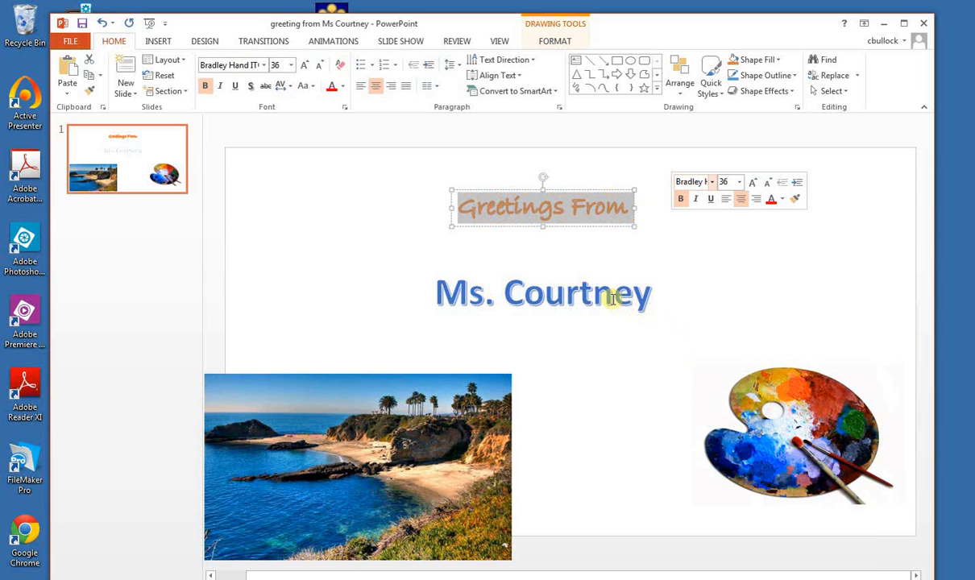
# Try a dark green theme font color on the "Greetings From" text, and replace it with black
pyautogui.click(782, 200)
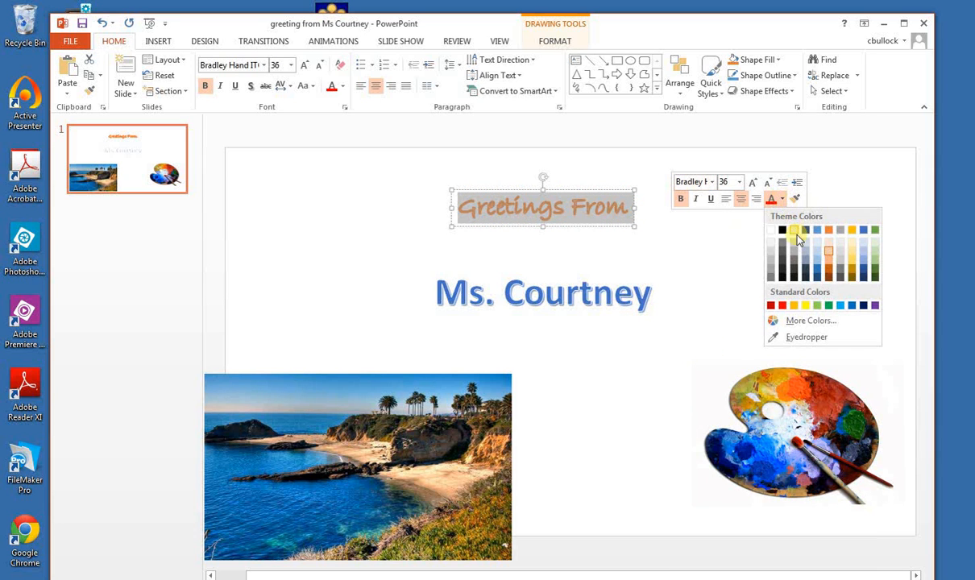
pyautogui.click(876, 275)
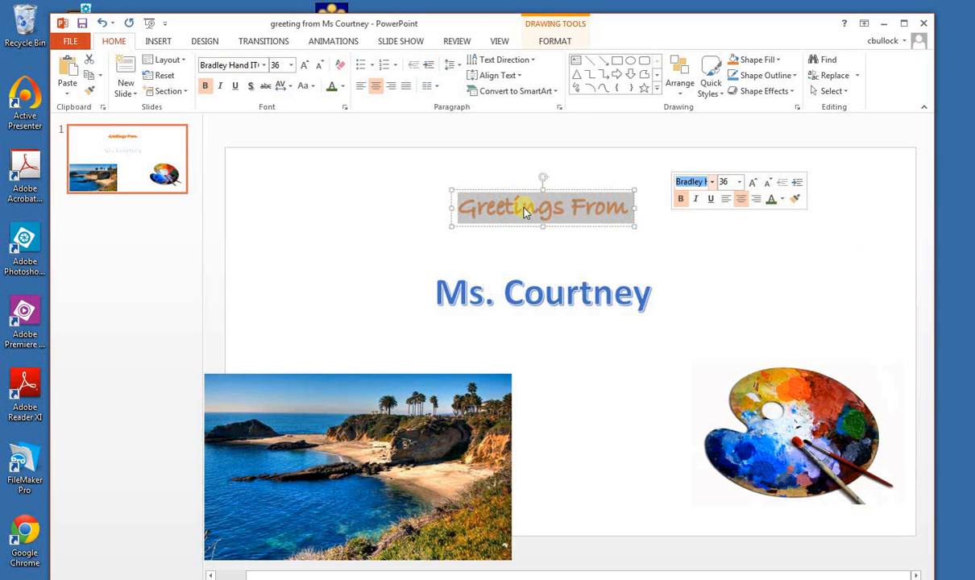
pyautogui.click(795, 198)
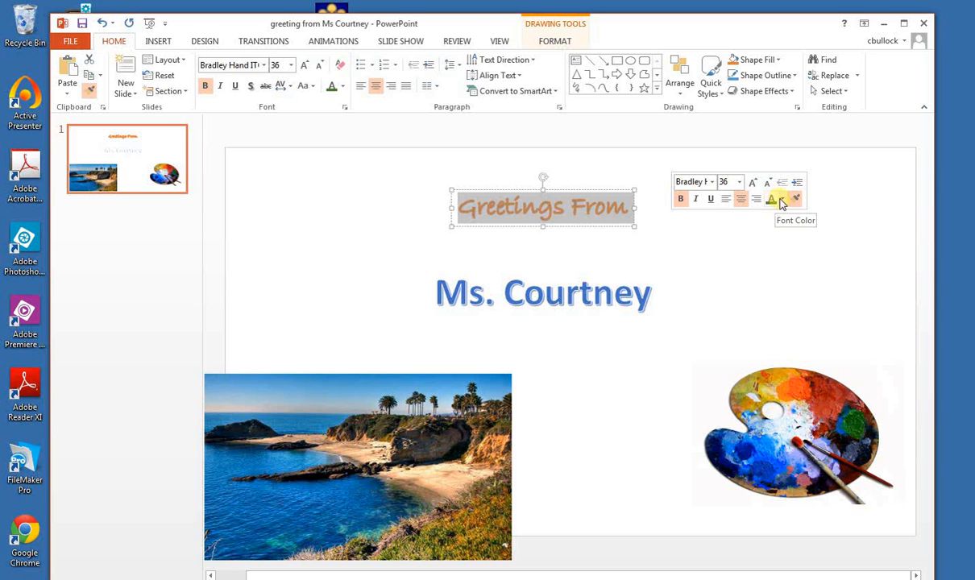
pyautogui.click(780, 200)
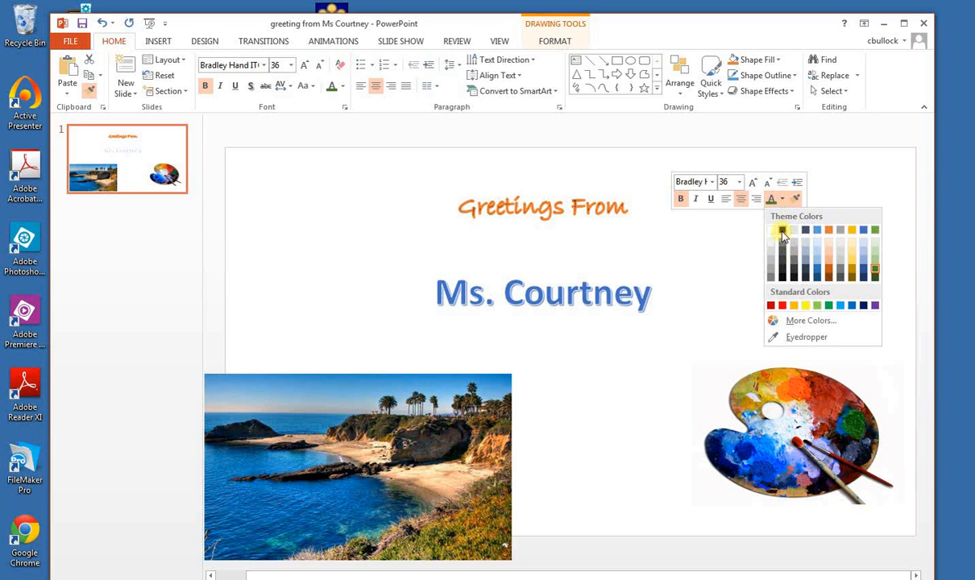
pyautogui.click(781, 231)
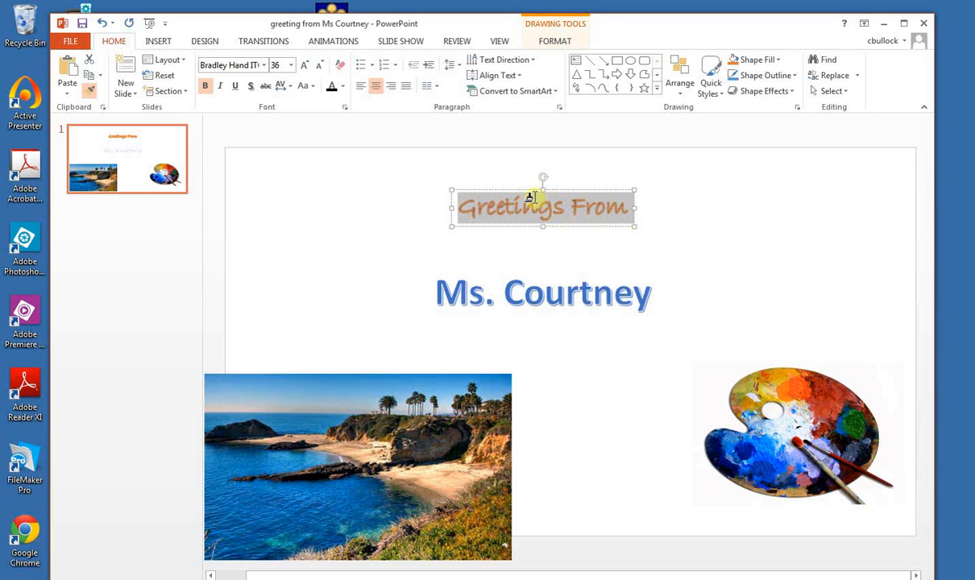
pyautogui.click(471, 201)
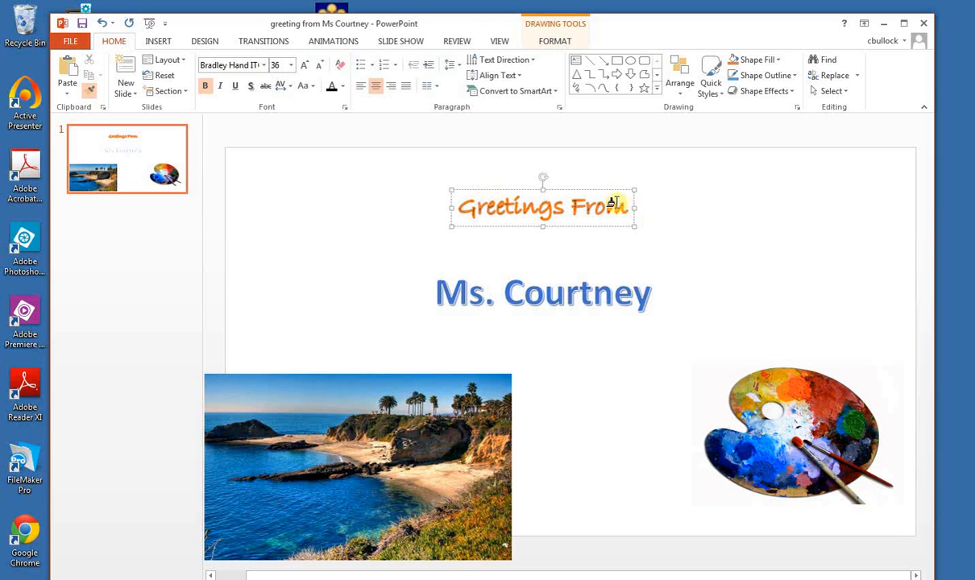
pyautogui.click(506, 253)
pyautogui.click(512, 204)
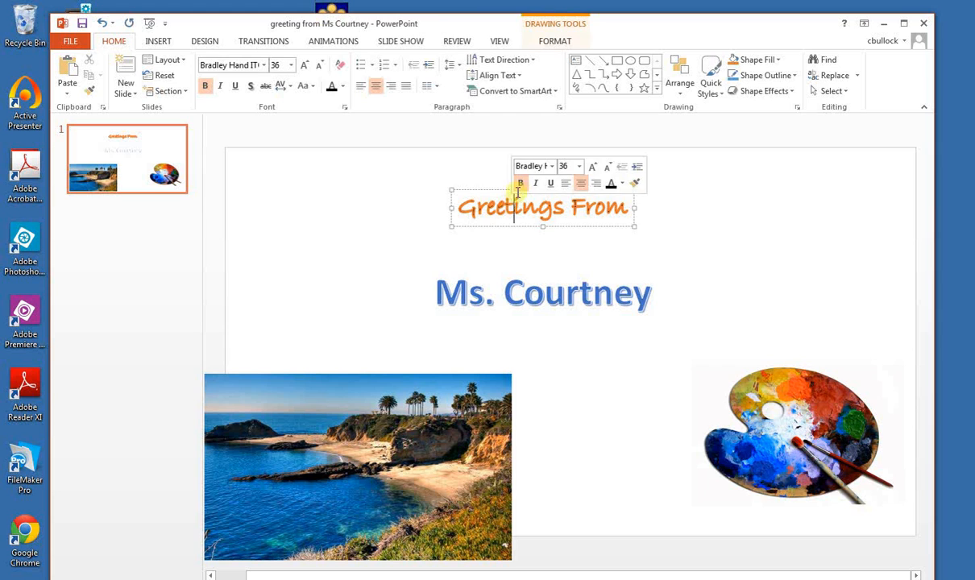
# Tilt the "Greetings From" text so it slants upward and place it in the slide's upper left area
pyautogui.click(536, 266)
pyautogui.click(544, 212)
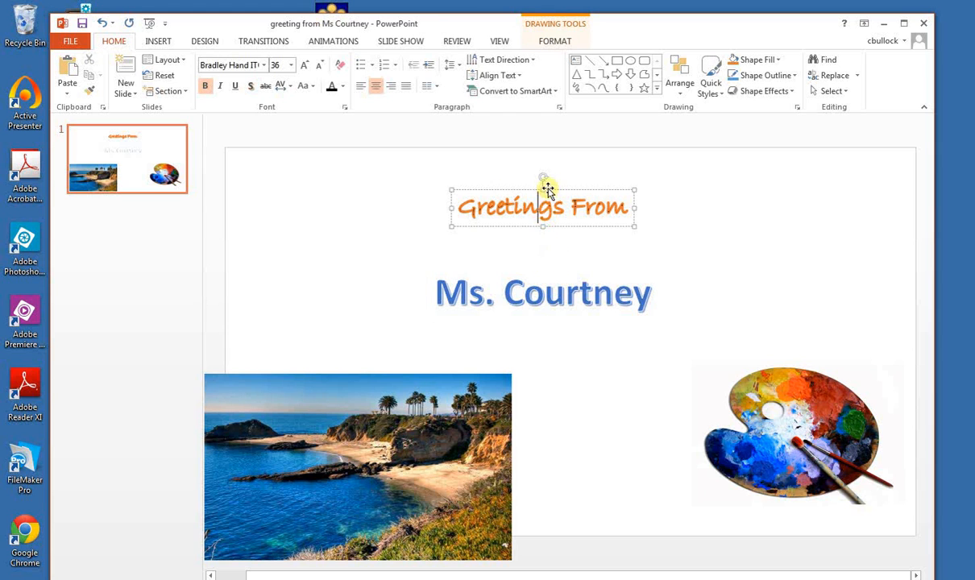
pyautogui.moveTo(543, 178); pyautogui.dragTo(341, 191)
# Set the font size of the whole name text in the middle of the slide to 150
pyautogui.click(503, 291)
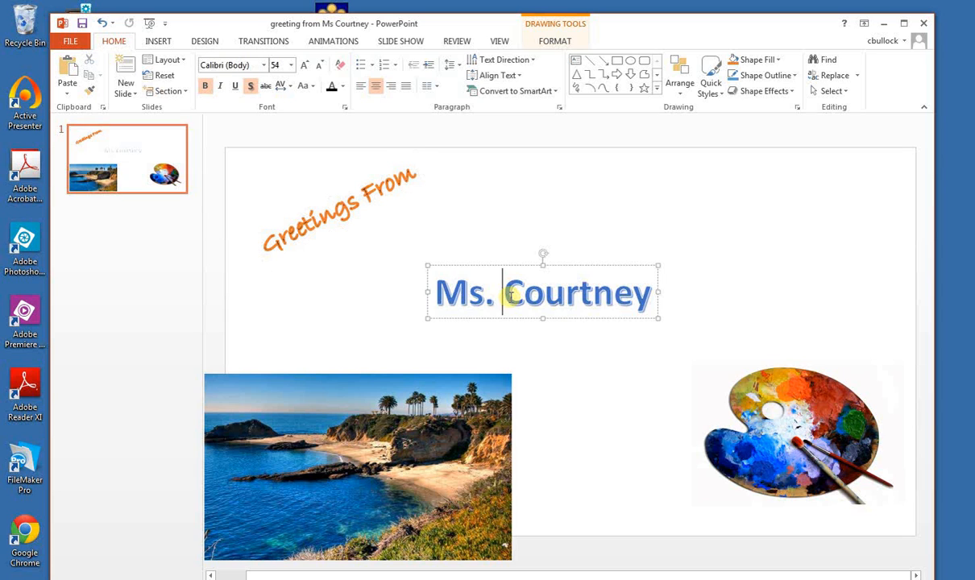
pyautogui.moveTo(439, 298); pyautogui.dragTo(685, 311)
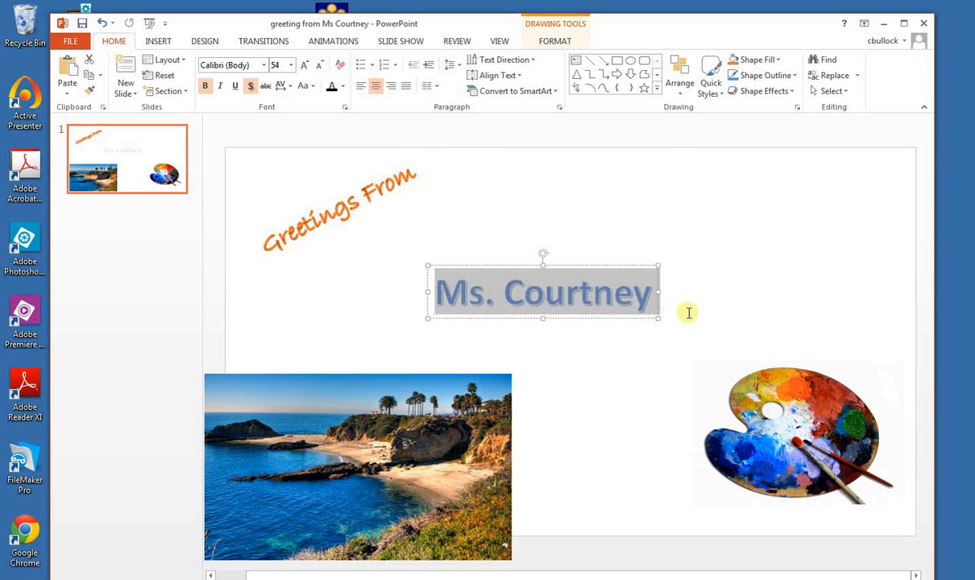
pyautogui.click(524, 299)
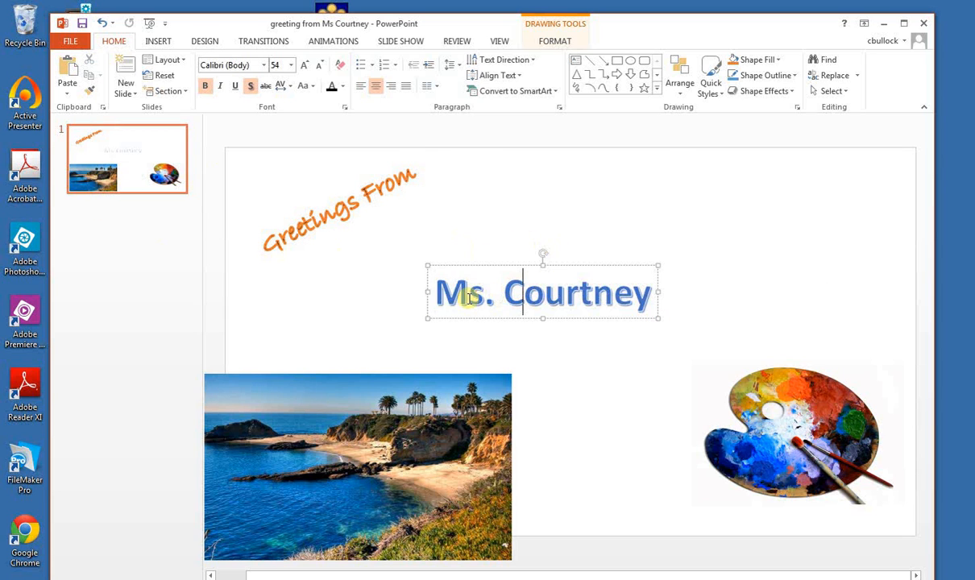
pyautogui.click(438, 297)
pyautogui.moveTo(476, 295); pyautogui.dragTo(627, 289)
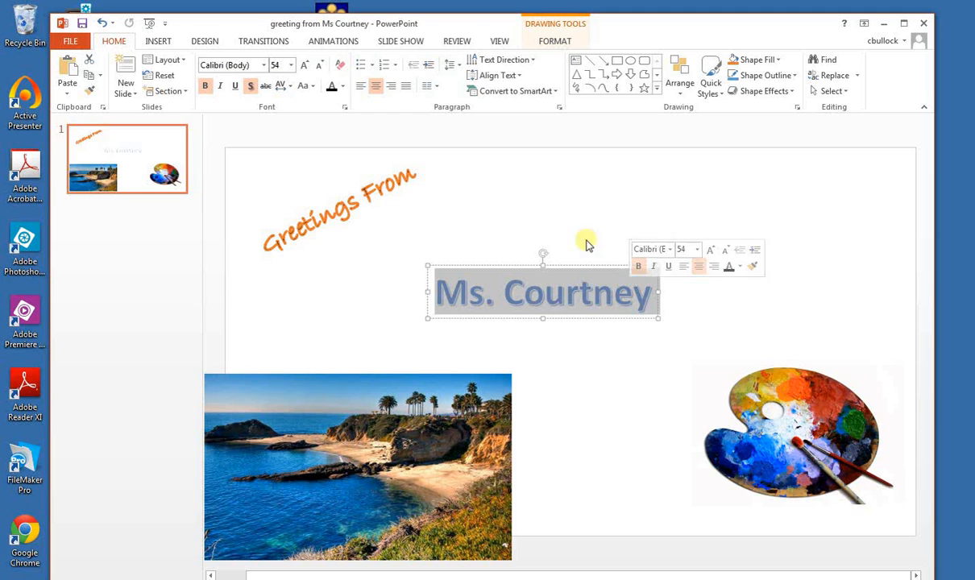
pyautogui.click(283, 64)
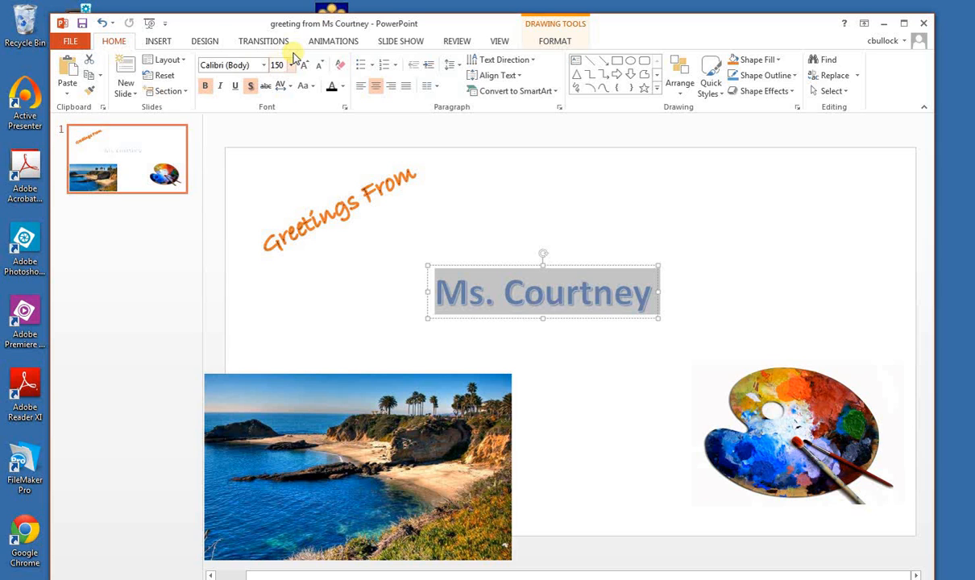
pyautogui.write('150')
pyautogui.press('Return')
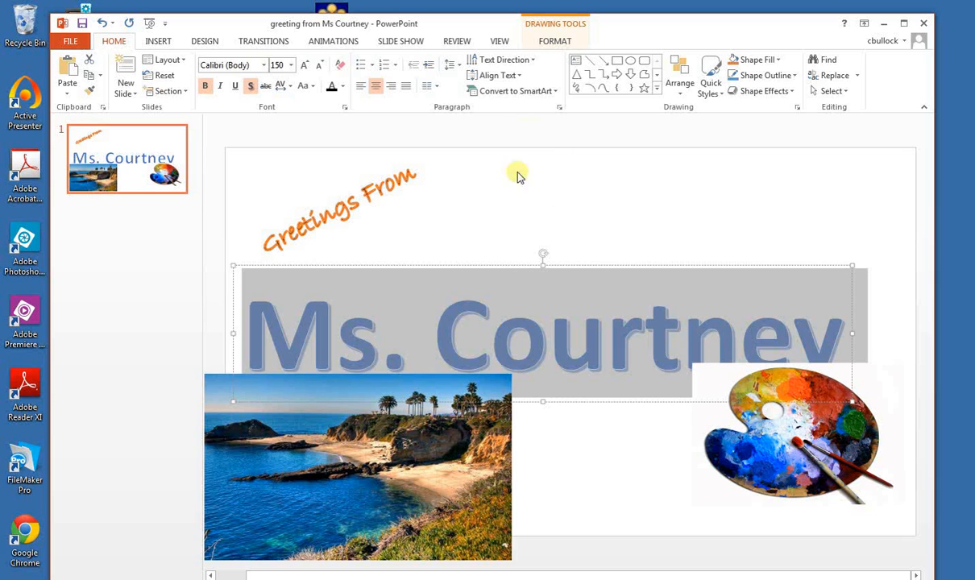
# Apply a wave-shaped Warp transform text effect to the enlarged name text
pyautogui.click(553, 323)
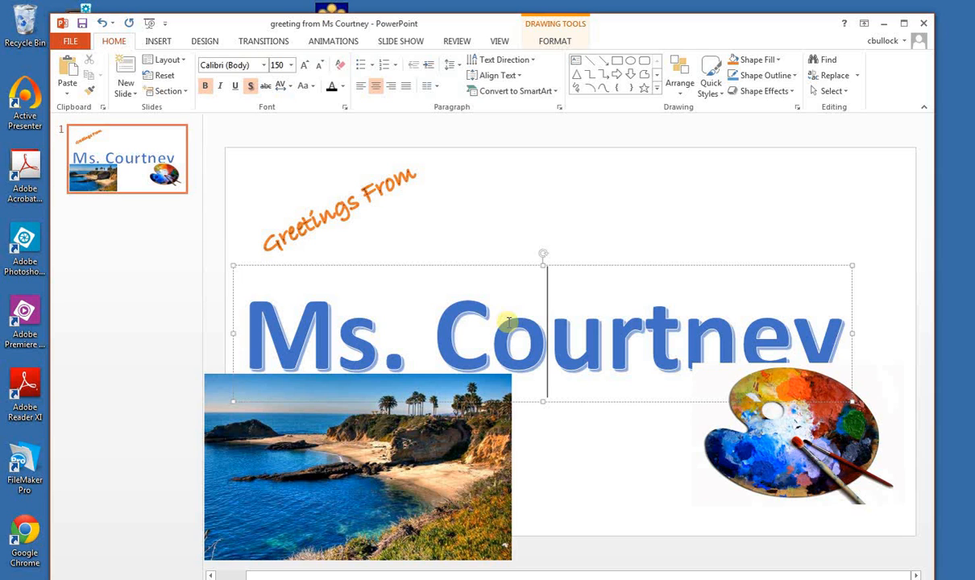
pyautogui.click(555, 41)
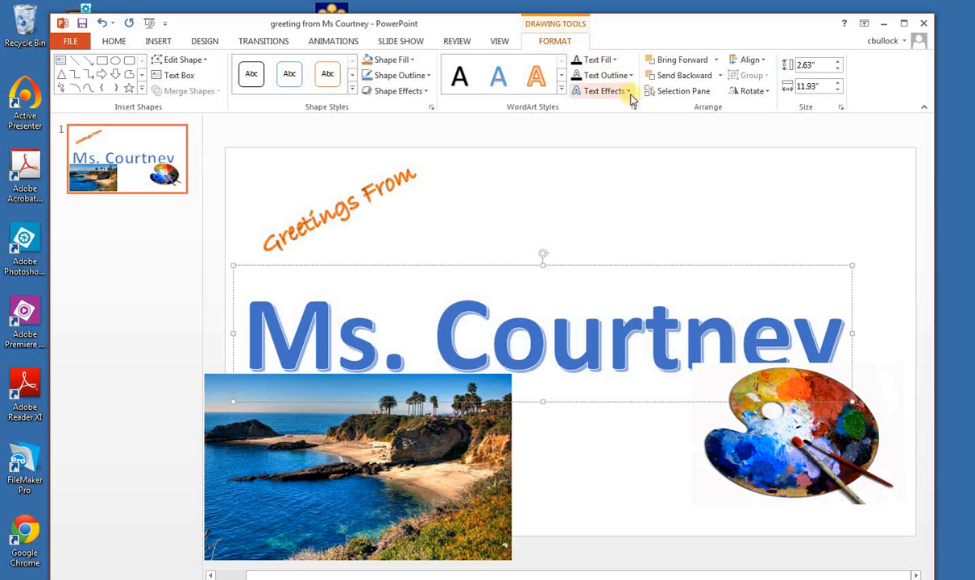
pyautogui.click(629, 93)
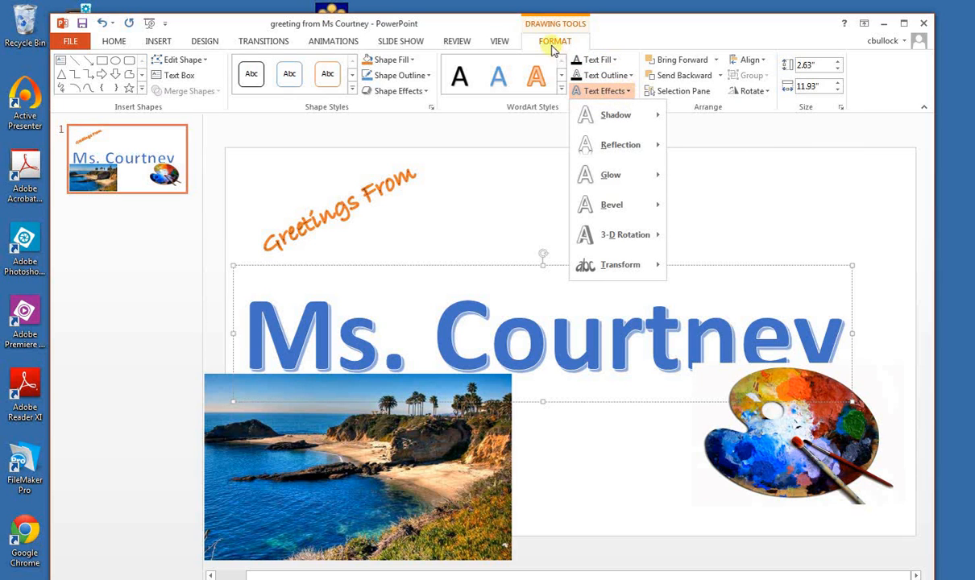
pyautogui.moveTo(638, 275)
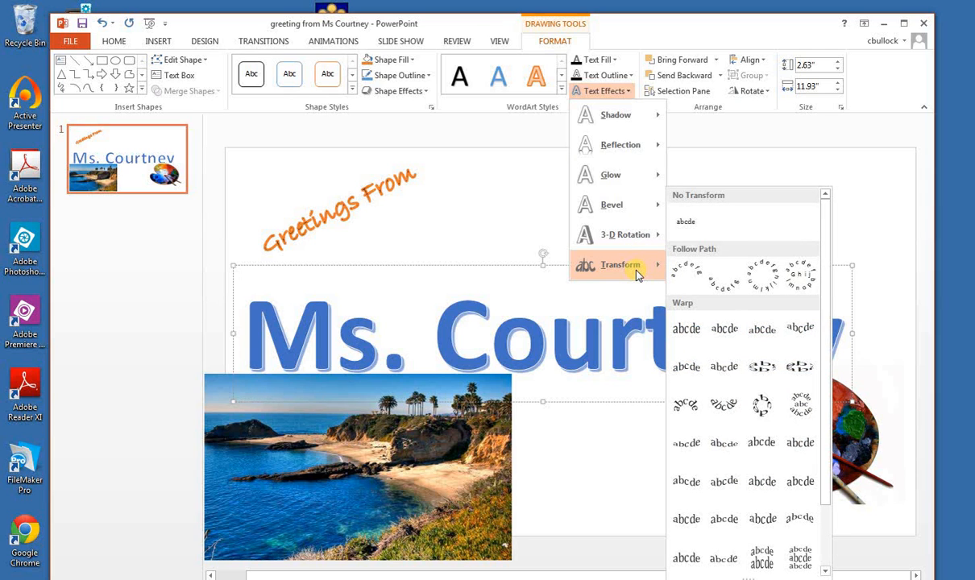
pyautogui.click(728, 488)
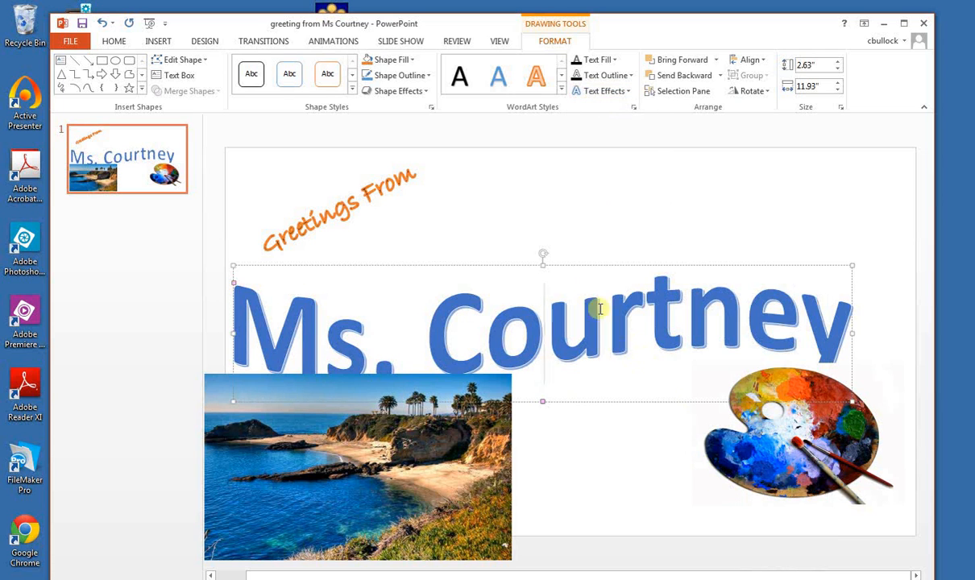
# Move the name text up above the pictures and resize its box to about 2.7" by 11.72"
pyautogui.moveTo(592, 265); pyautogui.dragTo(609, 211)
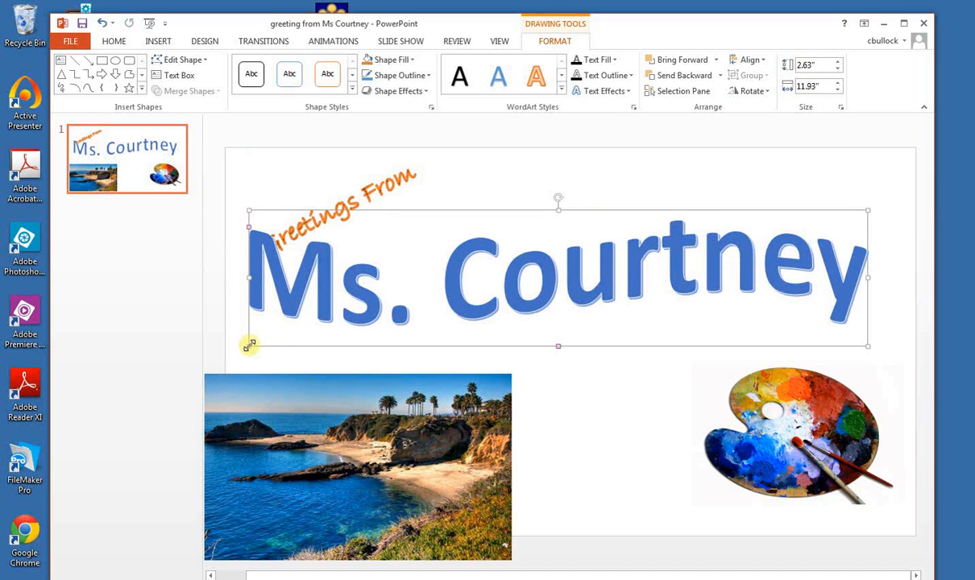
pyautogui.moveTo(249, 345)
pyautogui.mouseDown()
pyautogui.moveTo(350, 311)
pyautogui.moveTo(260, 349)
pyautogui.mouseUp()
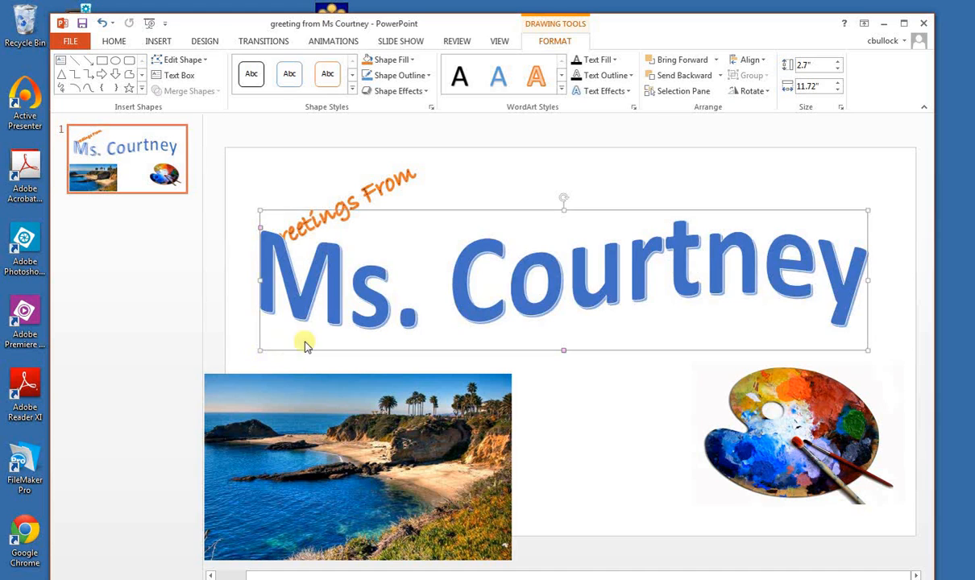
pyautogui.click(393, 298)
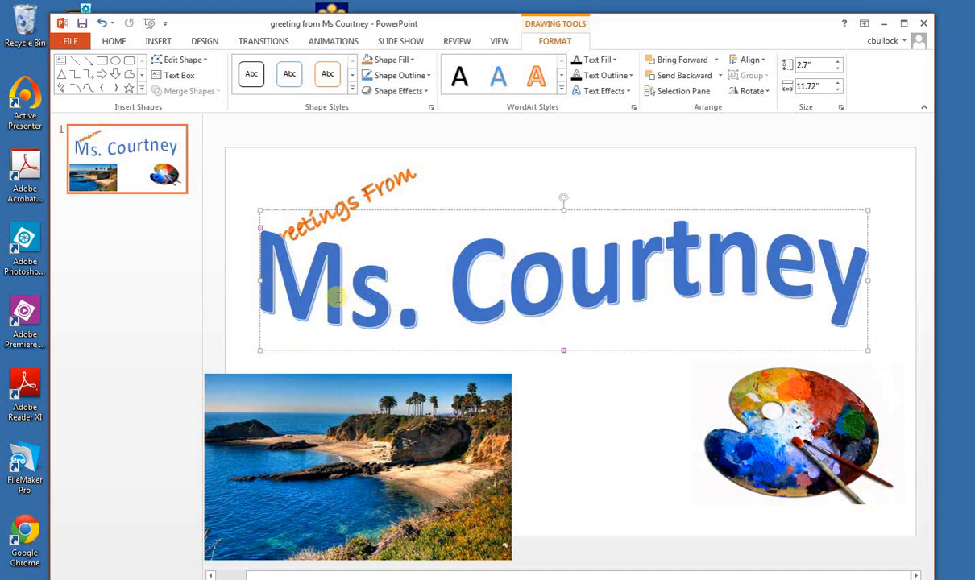
pyautogui.hotkey('ctrl', 'a')
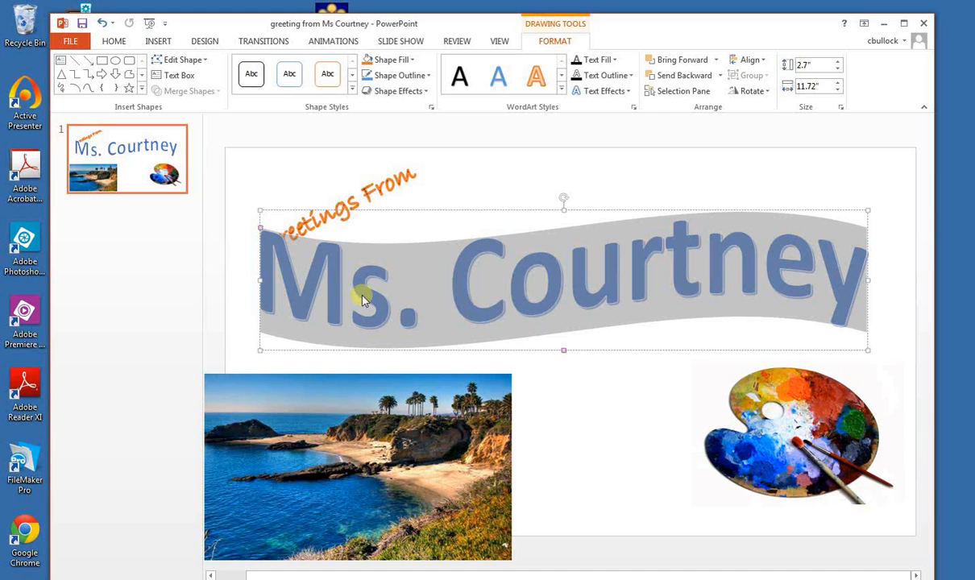
pyautogui.click(308, 283)
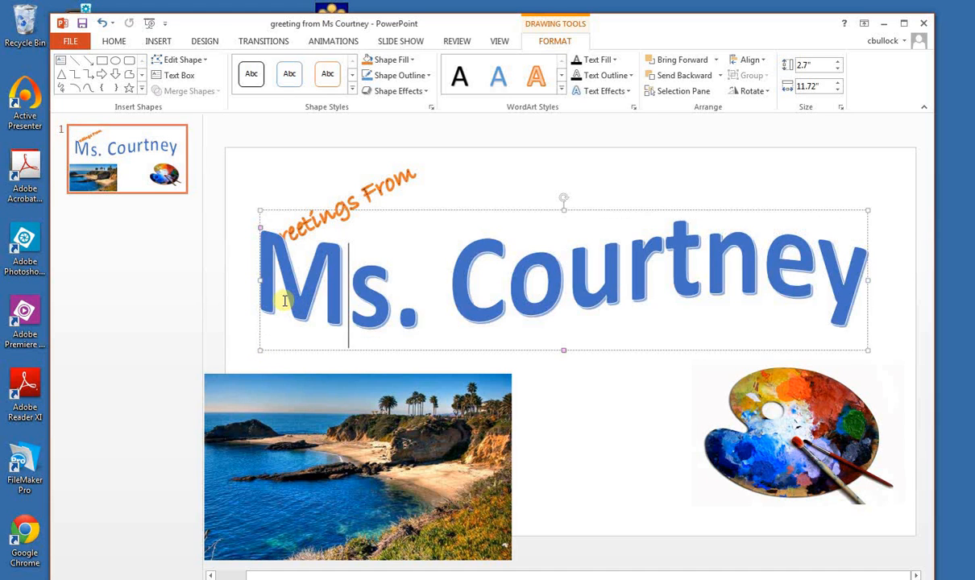
pyautogui.doubleClick(450, 288)
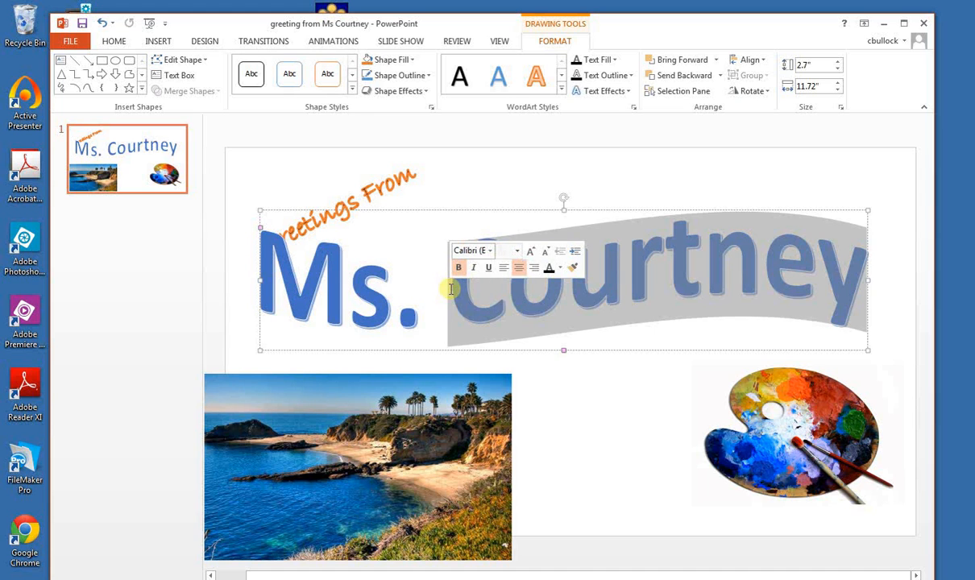
pyautogui.tripleClick(450, 288)
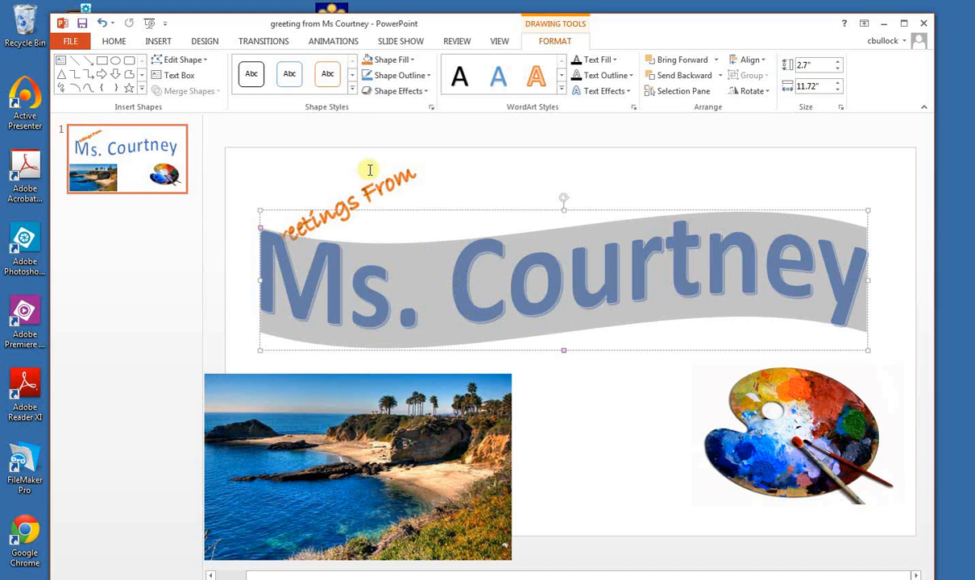
pyautogui.click(114, 41)
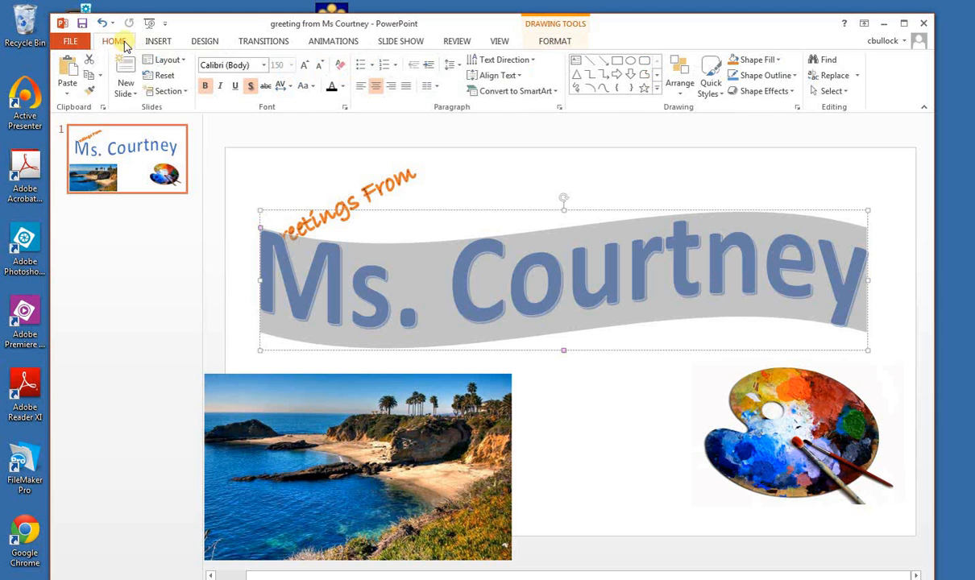
pyautogui.click(263, 65)
pyautogui.click(264, 66)
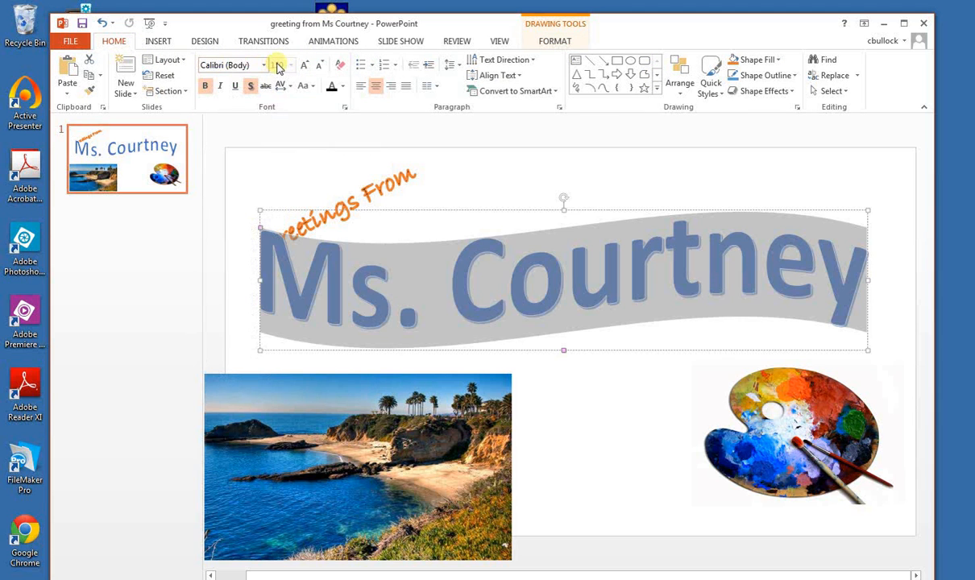
pyautogui.click(390, 302)
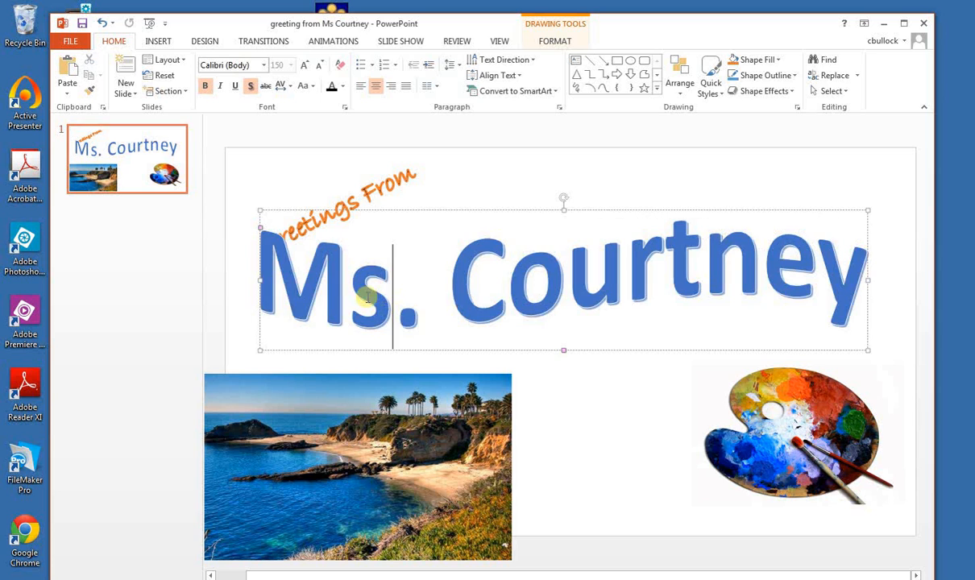
pyautogui.moveTo(272, 297); pyautogui.dragTo(737, 292)
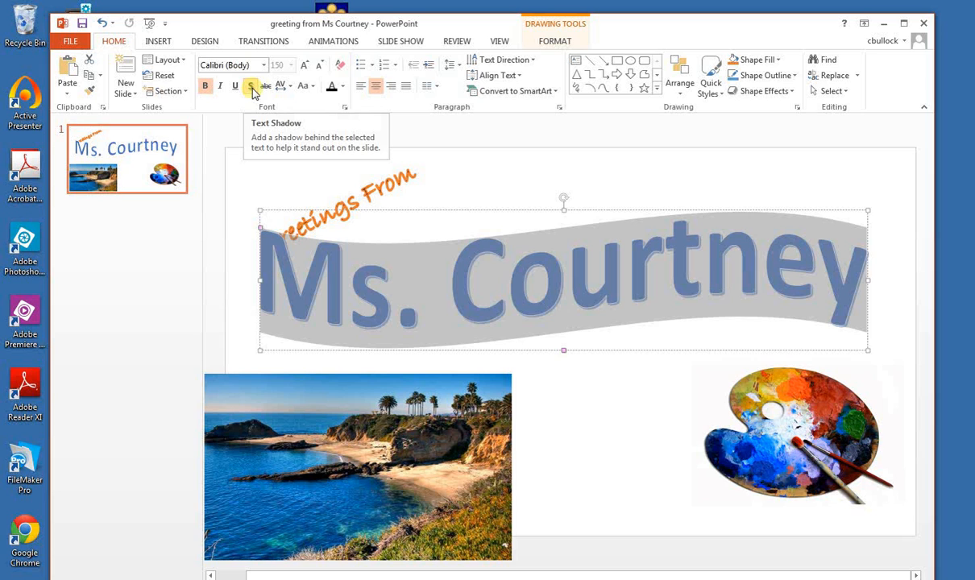
# Move the name text slightly down on the slide, clear of the slanted "Greetings From" text
pyautogui.click(444, 249)
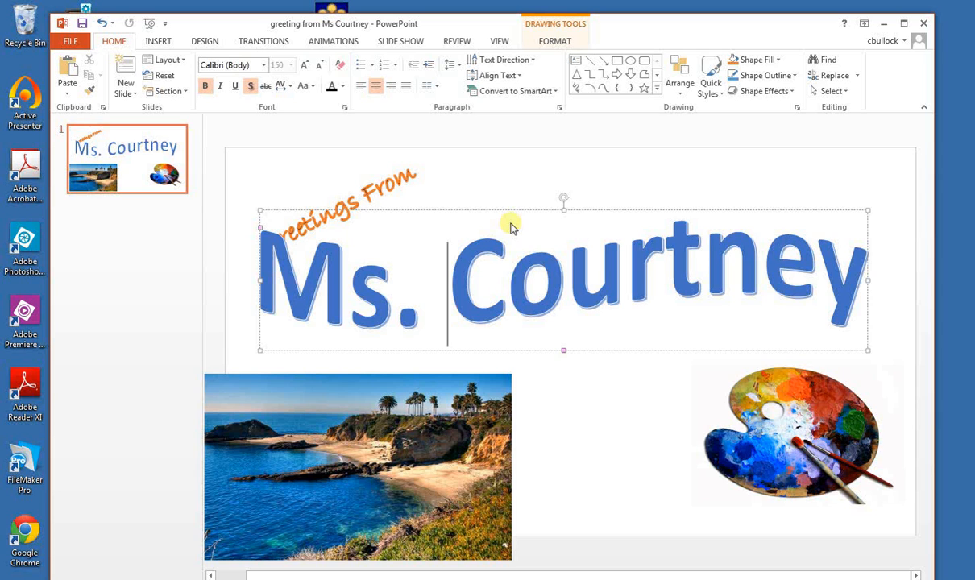
pyautogui.moveTo(396, 211); pyautogui.dragTo(403, 233)
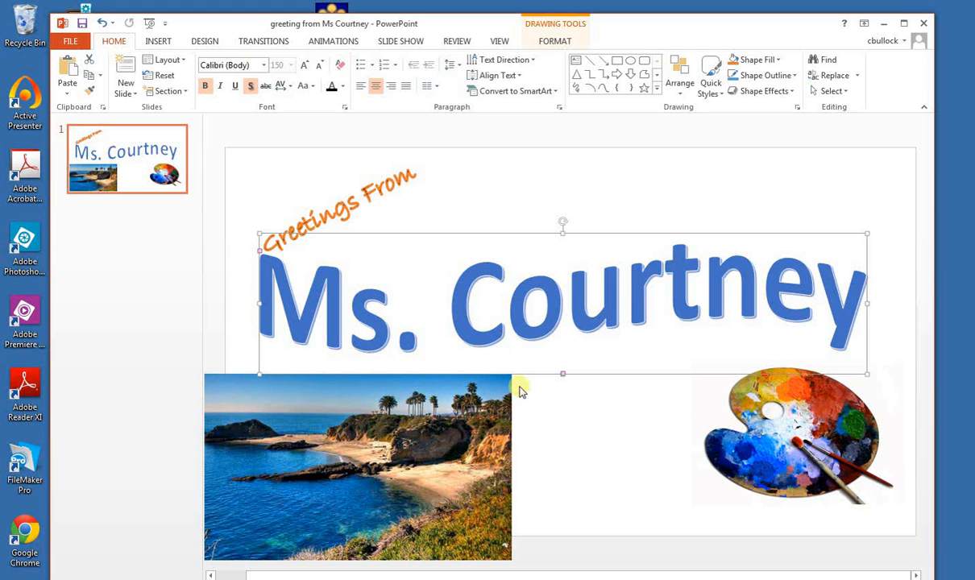
# Remove the paint palette picture's background with the removal area extended to the full picture, and place the palette below the end of the name text
pyautogui.moveTo(786, 431)
pyautogui.mouseDown()
pyautogui.moveTo(762, 456)
pyautogui.moveTo(638, 391)
pyautogui.moveTo(677, 304)
pyautogui.moveTo(671, 283)
pyautogui.moveTo(654, 281)
pyautogui.moveTo(655, 294)
pyautogui.mouseUp()
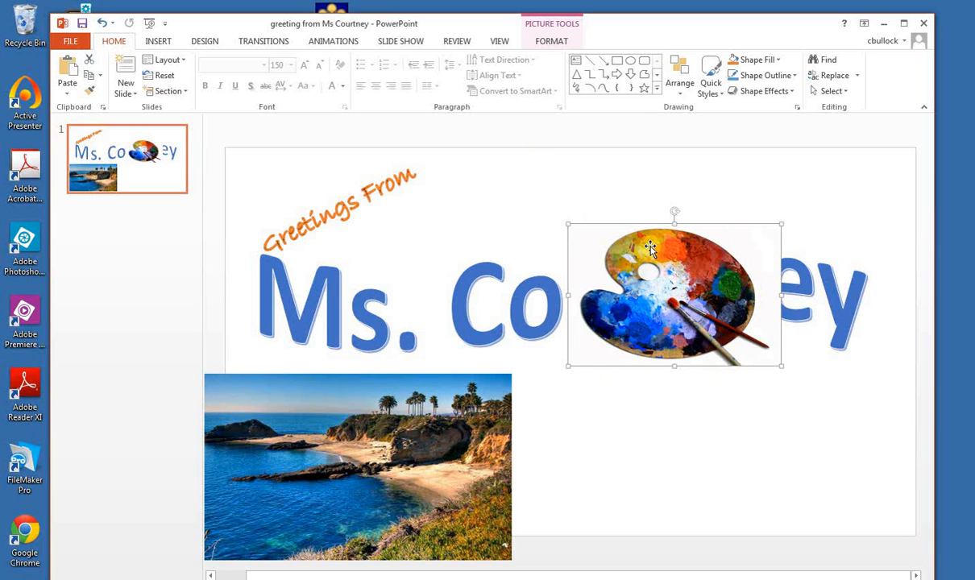
pyautogui.click(545, 43)
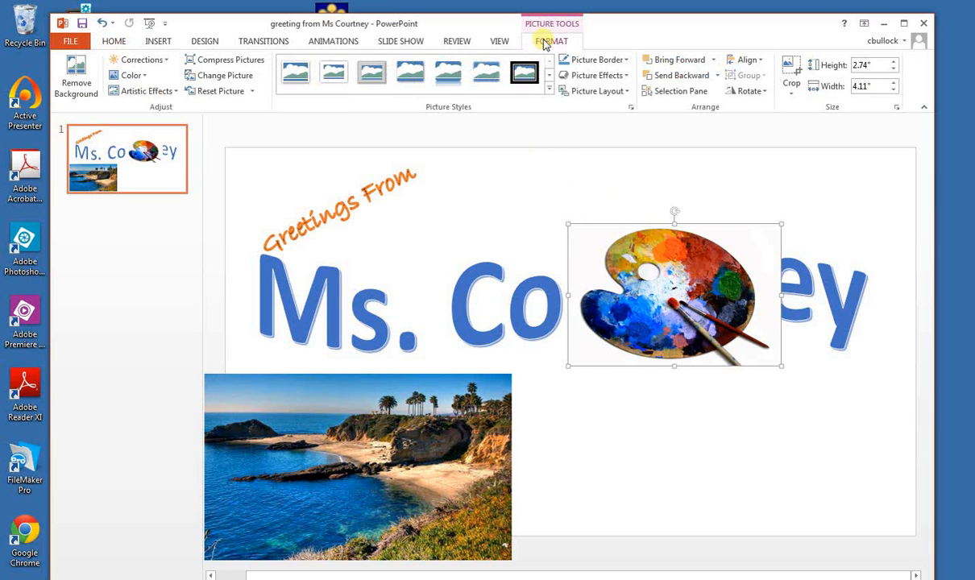
pyautogui.click(75, 89)
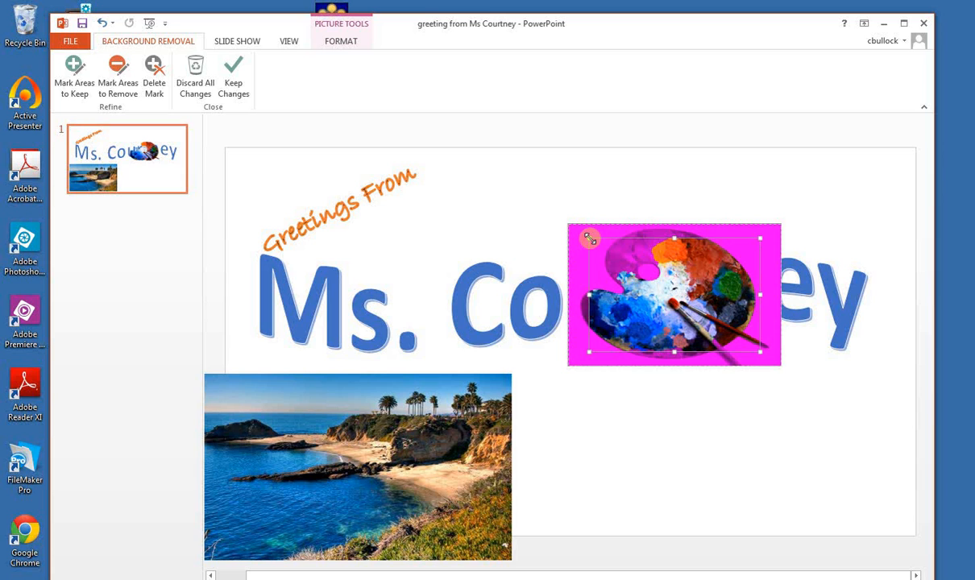
pyautogui.moveTo(588, 239); pyautogui.dragTo(568, 224)
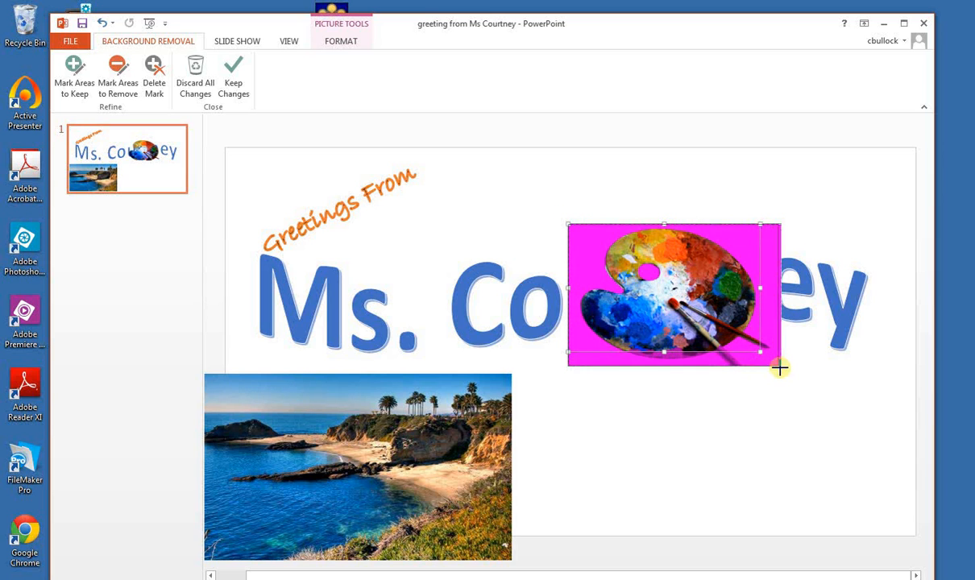
pyautogui.moveTo(759, 352); pyautogui.dragTo(782, 367)
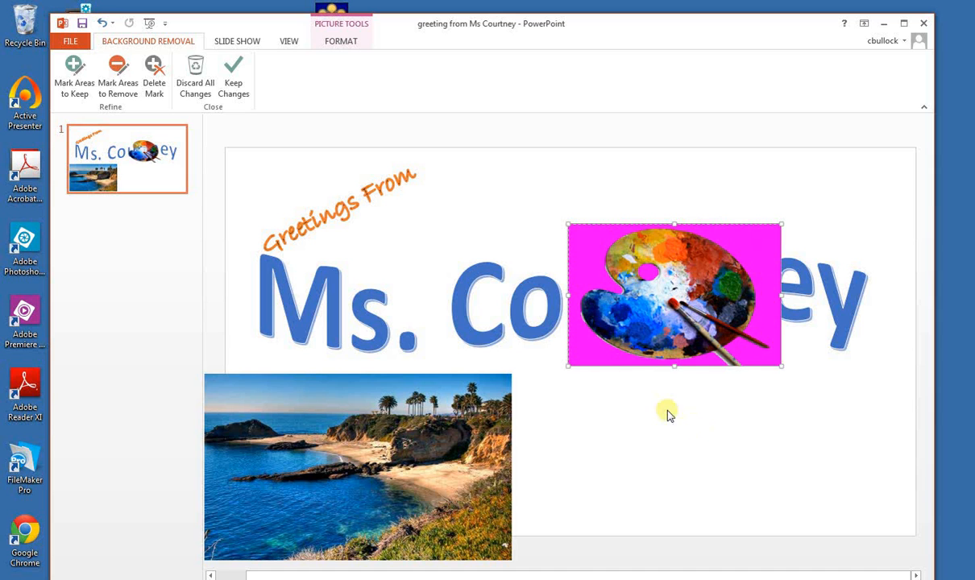
pyautogui.click(621, 407)
pyautogui.click(642, 334)
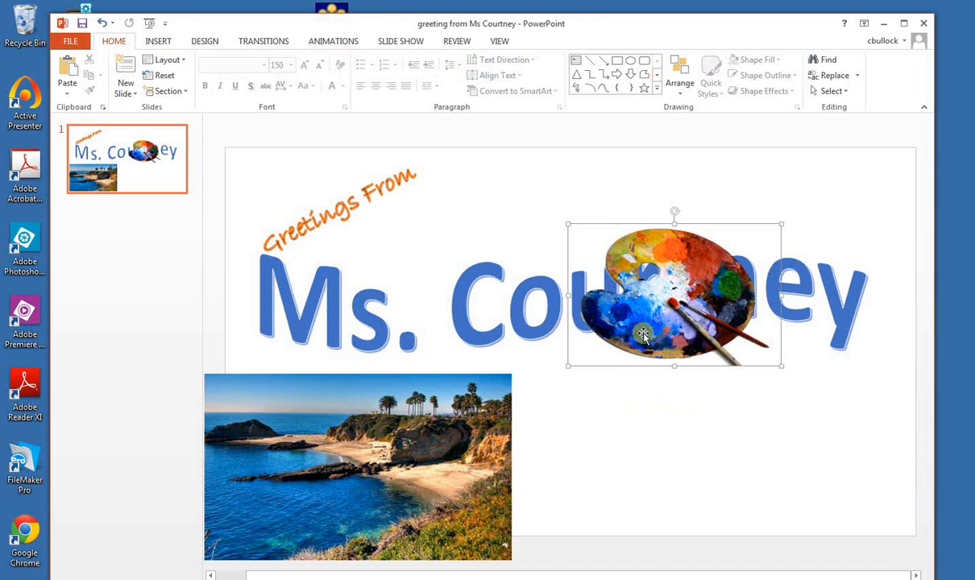
pyautogui.moveTo(643, 334); pyautogui.dragTo(772, 431)
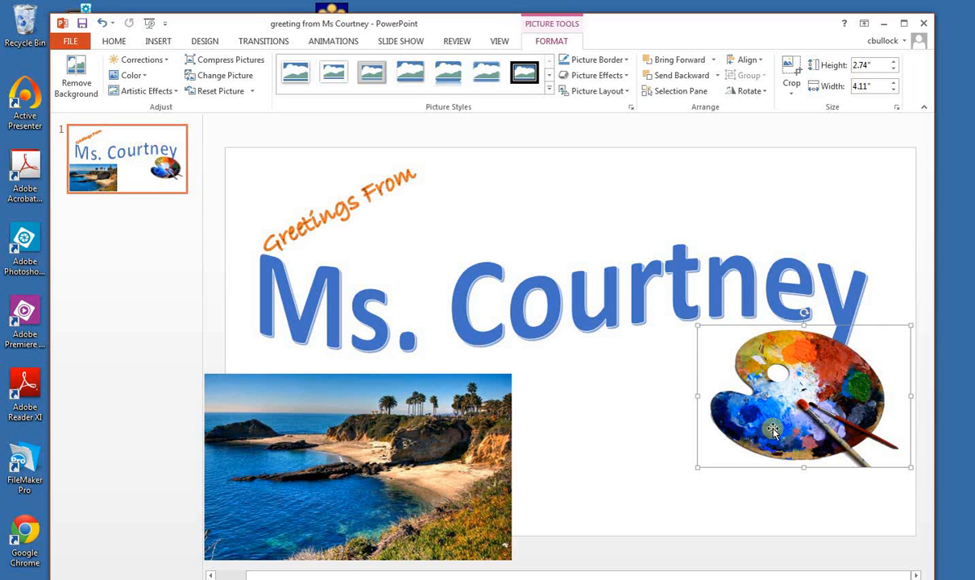
# Enlarge the beach picture to fill the slide at about 7.51" by 13.33" and send it to the back behind the text and palette
pyautogui.moveTo(493, 427); pyautogui.dragTo(517, 417)
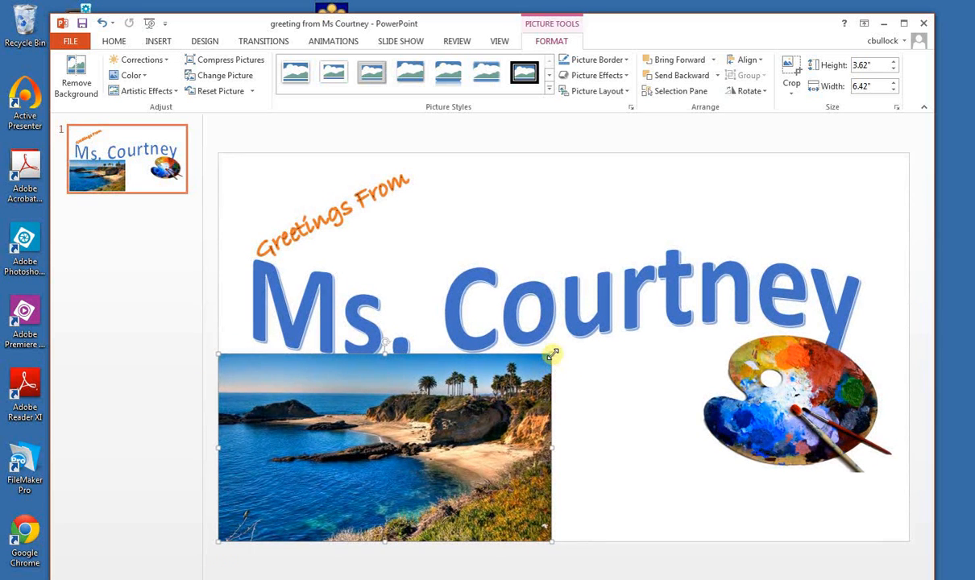
pyautogui.moveTo(552, 354); pyautogui.dragTo(910, 276)
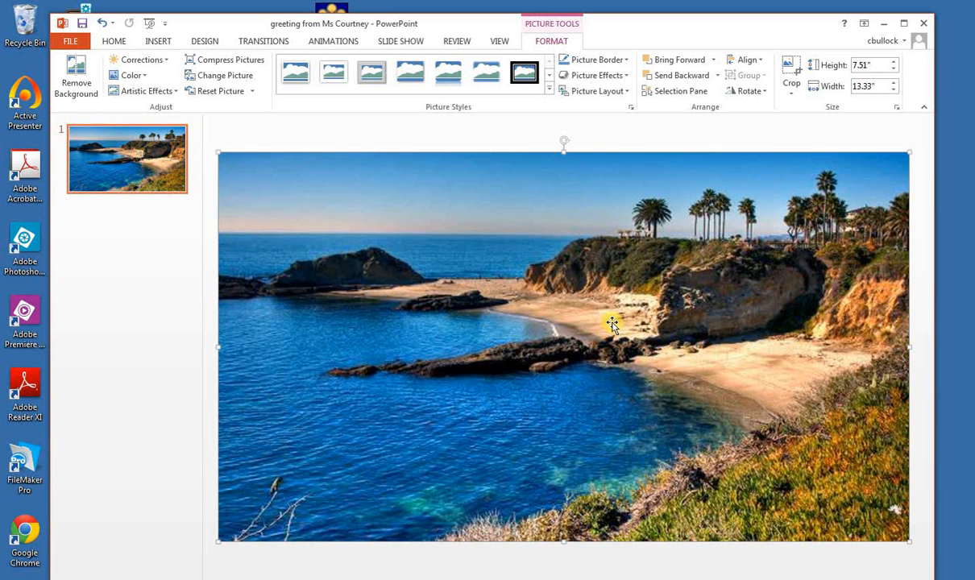
pyautogui.click(685, 76)
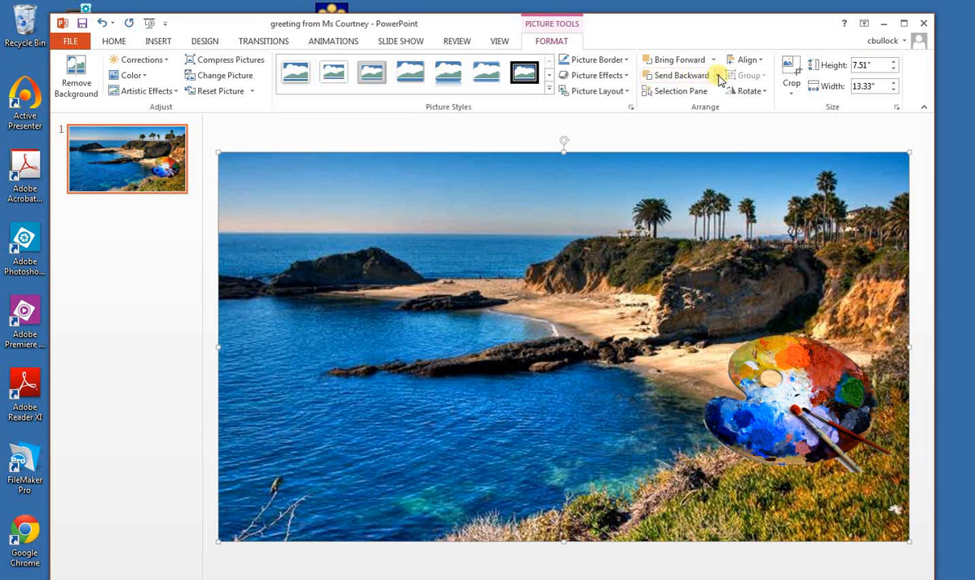
pyautogui.click(717, 75)
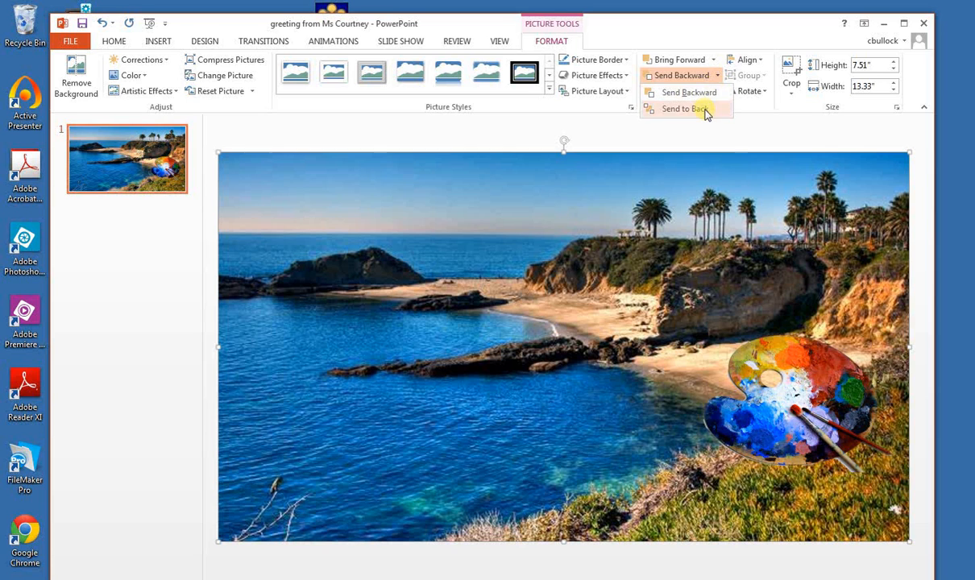
pyautogui.click(706, 109)
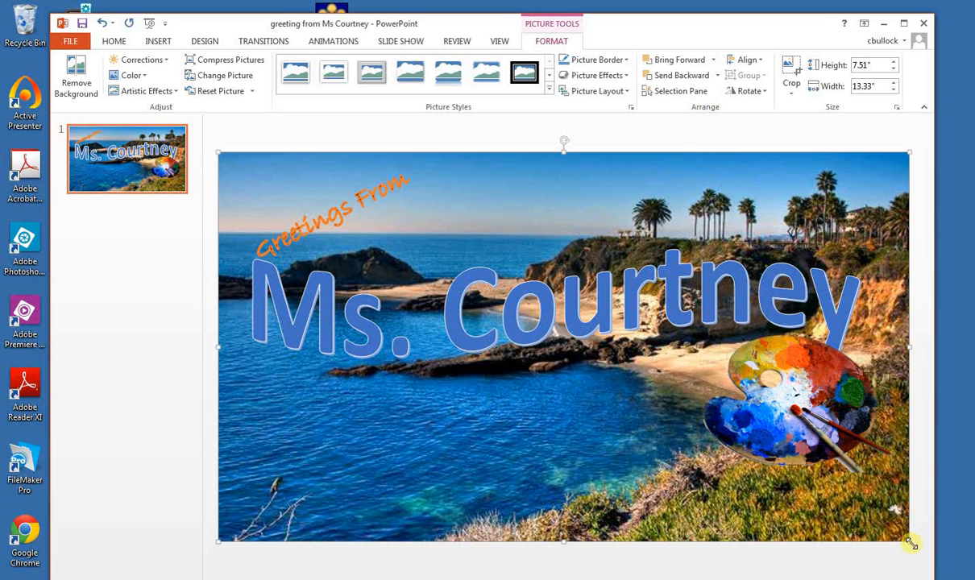
# Shrink the beach picture to about 3.3" by 5.86" and position it beneath the name text, near the slide's lower edge
pyautogui.moveTo(911, 545); pyautogui.dragTo(608, 371)
pyautogui.moveTo(457, 226); pyautogui.dragTo(475, 372)
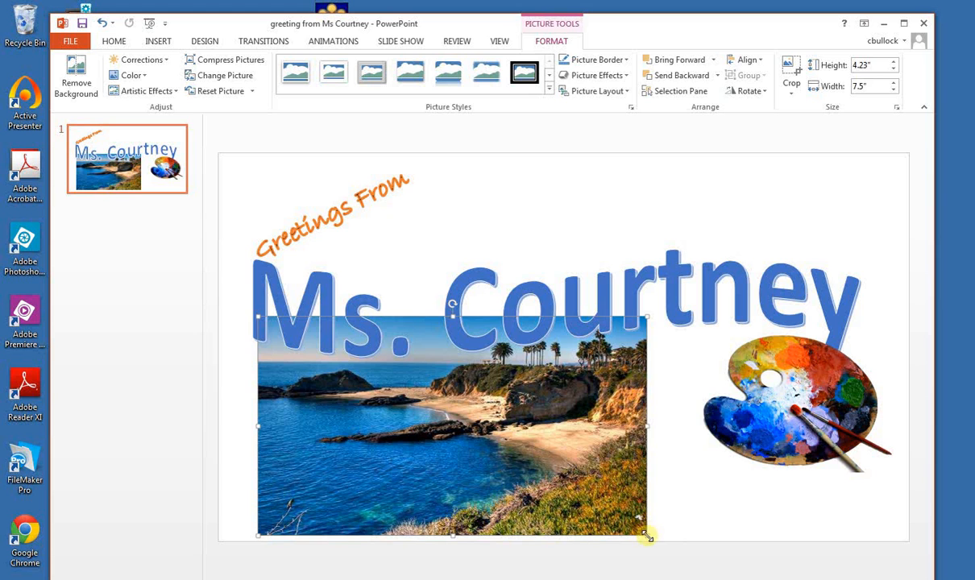
pyautogui.moveTo(647, 534); pyautogui.dragTo(561, 487)
pyautogui.moveTo(454, 389); pyautogui.dragTo(498, 434)
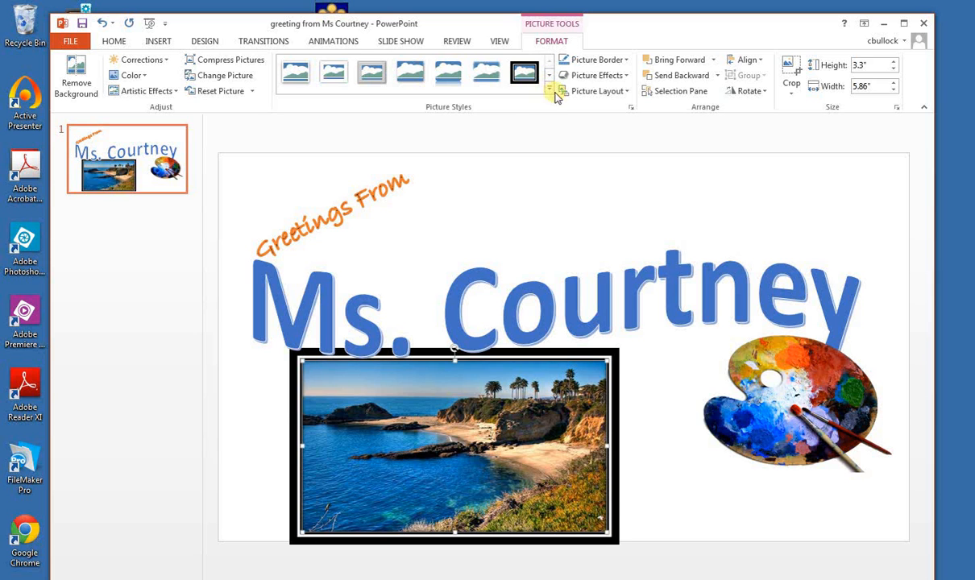
# Apply the dark-rimmed oval picture style with a shadow below it to the beach picture
pyautogui.click(550, 90)
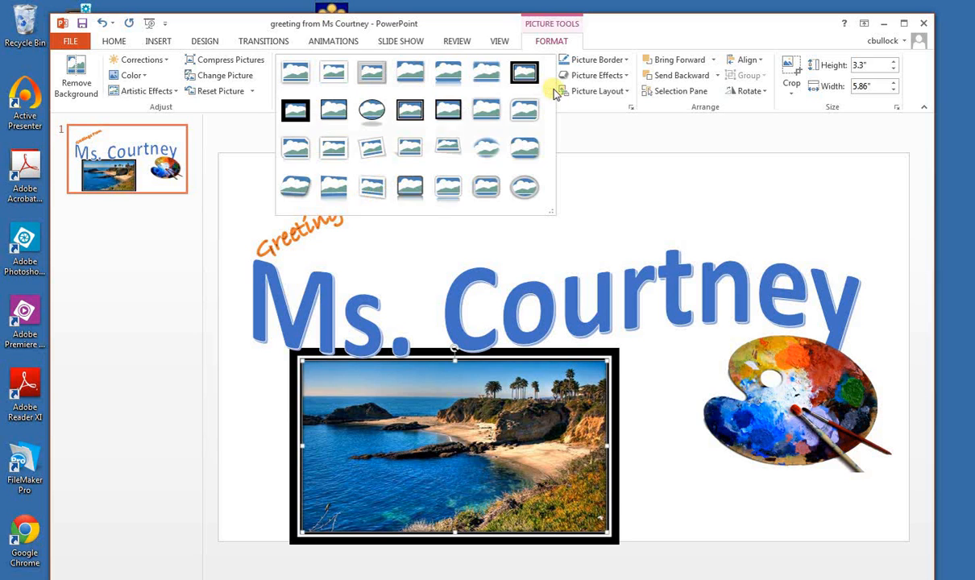
pyautogui.click(368, 116)
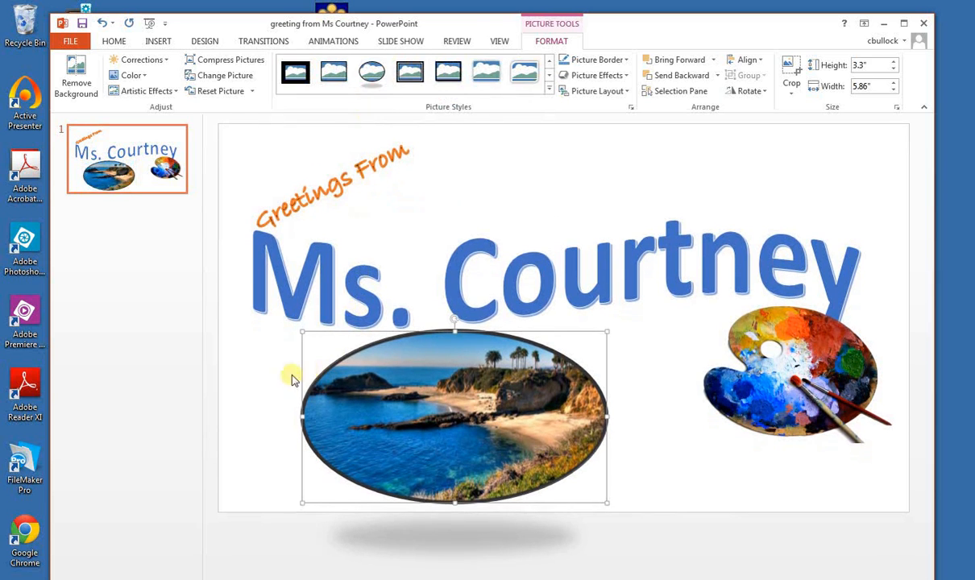
pyautogui.click(268, 385)
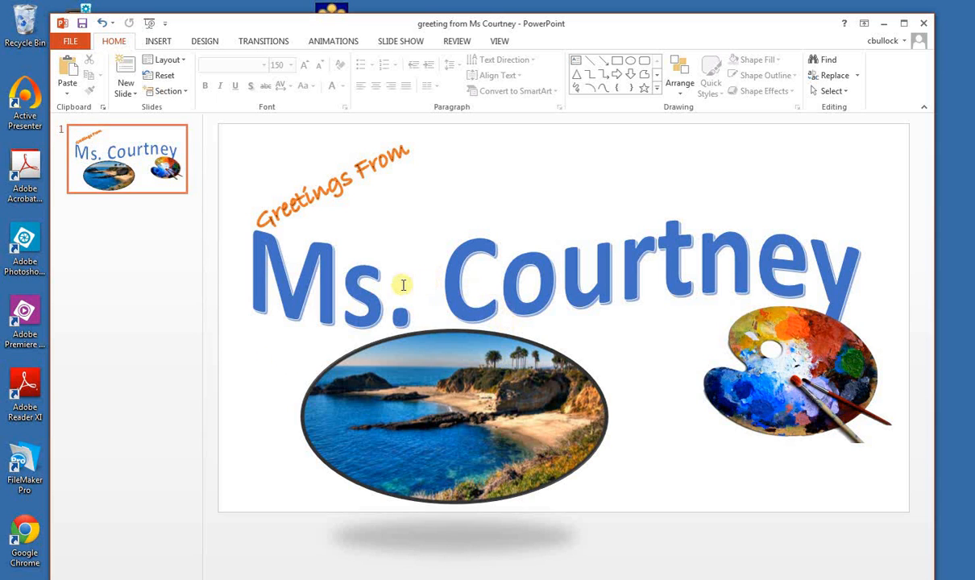
# Move the paint palette picture slightly left and down on the slide, clear of the name text
pyautogui.click(380, 289)
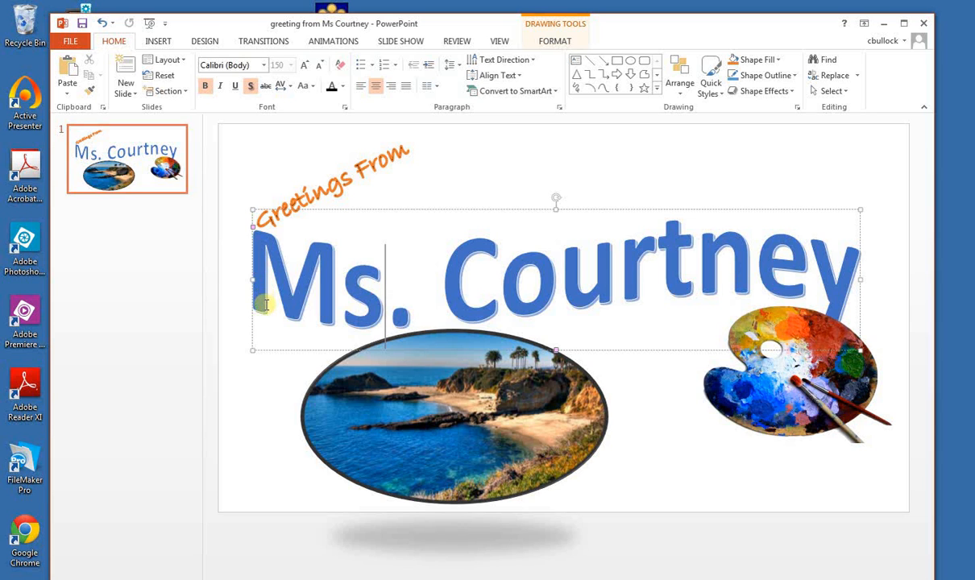
pyautogui.click(429, 454)
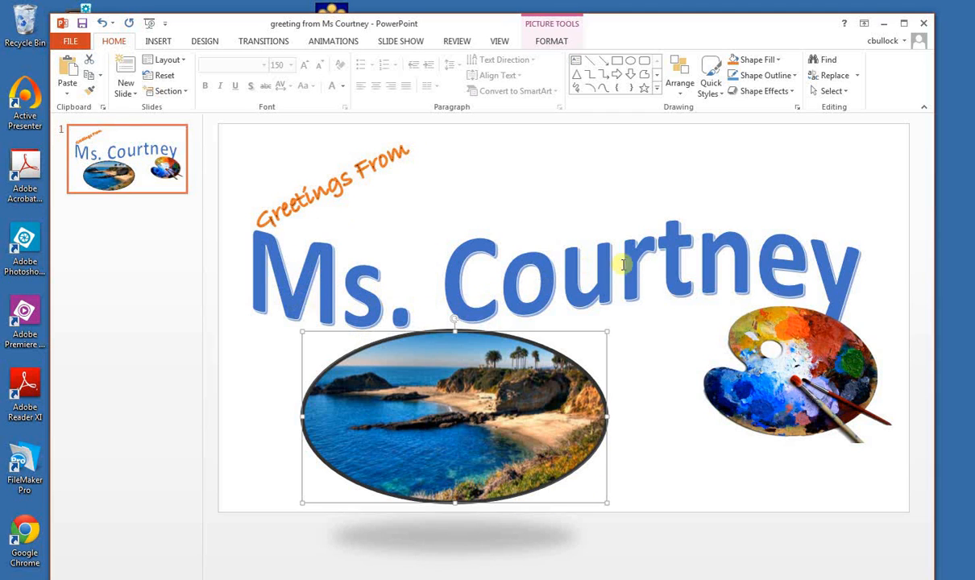
pyautogui.moveTo(808, 345); pyautogui.dragTo(764, 366)
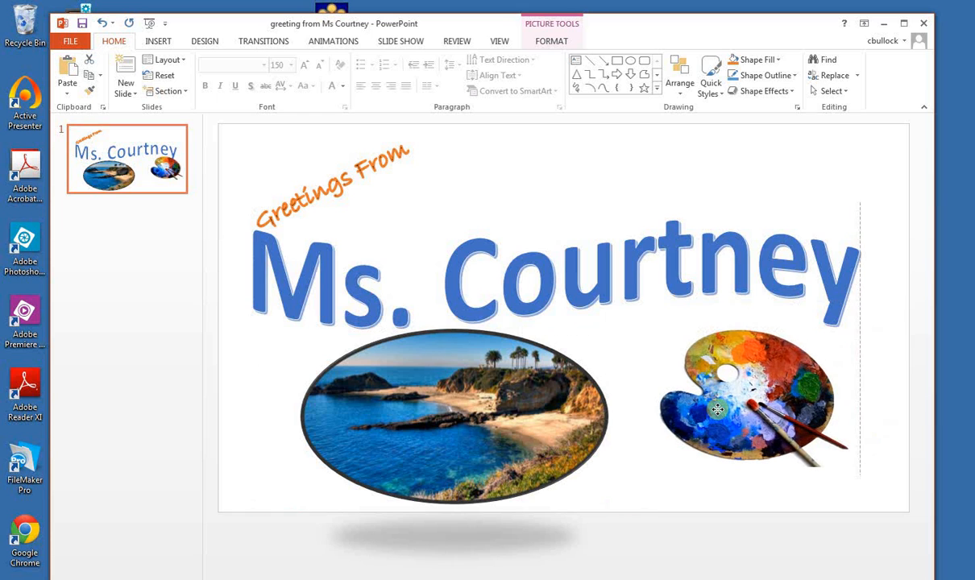